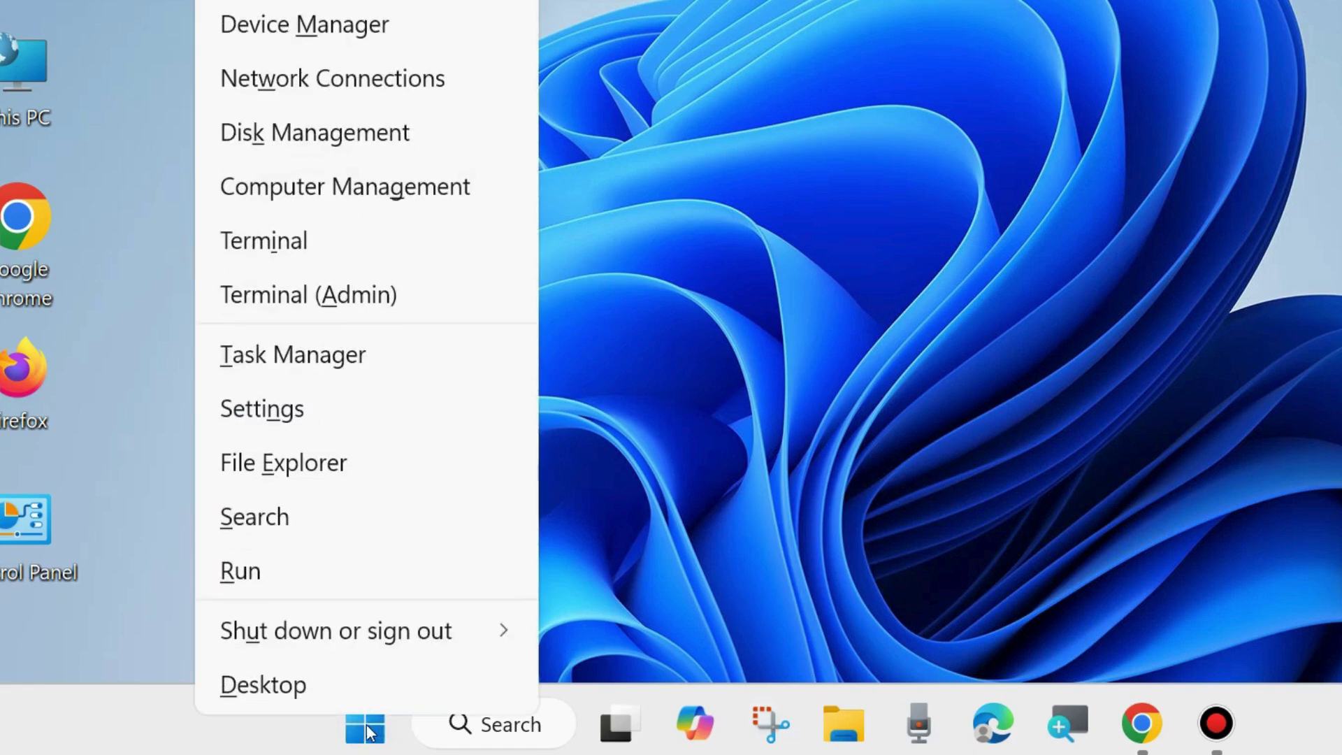
Check the Windows Update page in Settings for updates available to download, and close Settings
{"action": "left_click", "coordinate": [271, 413]}
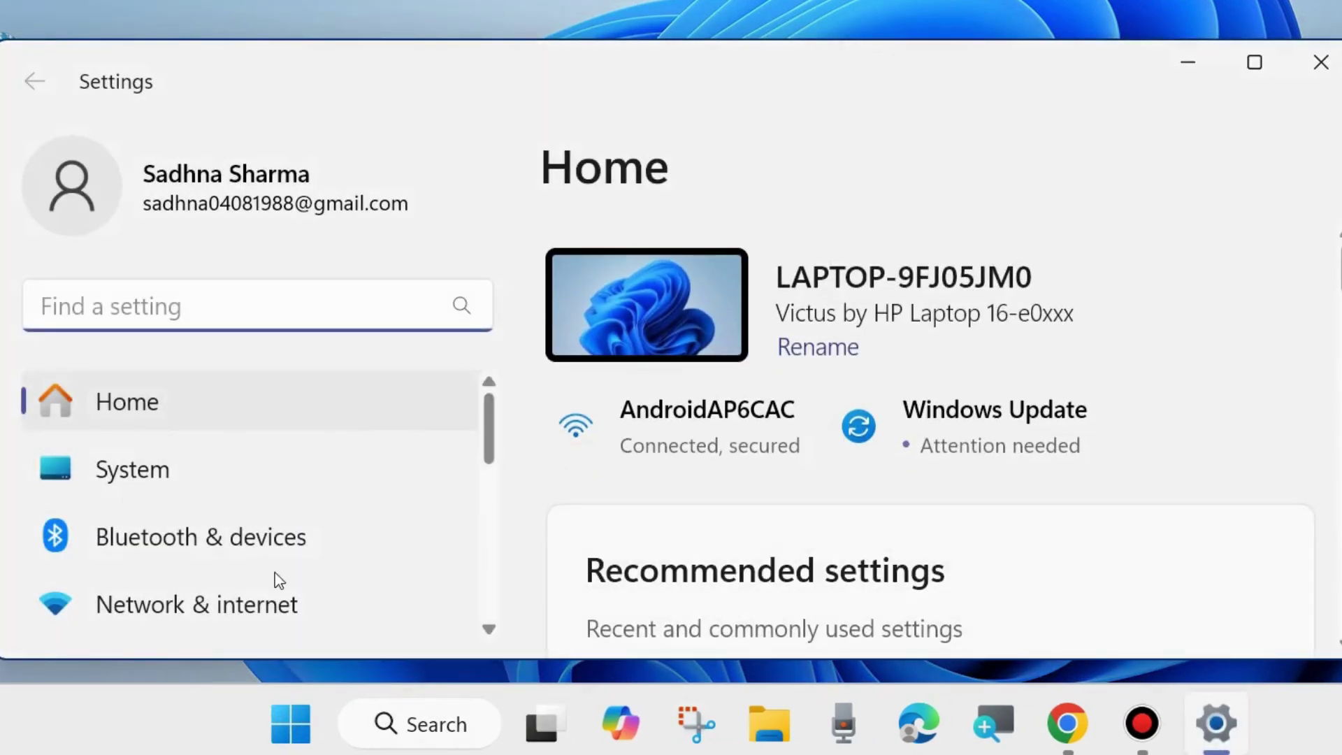
{"action": "scroll", "coordinate": [221, 543], "scroll_direction": "down", "scroll_amount": 6}
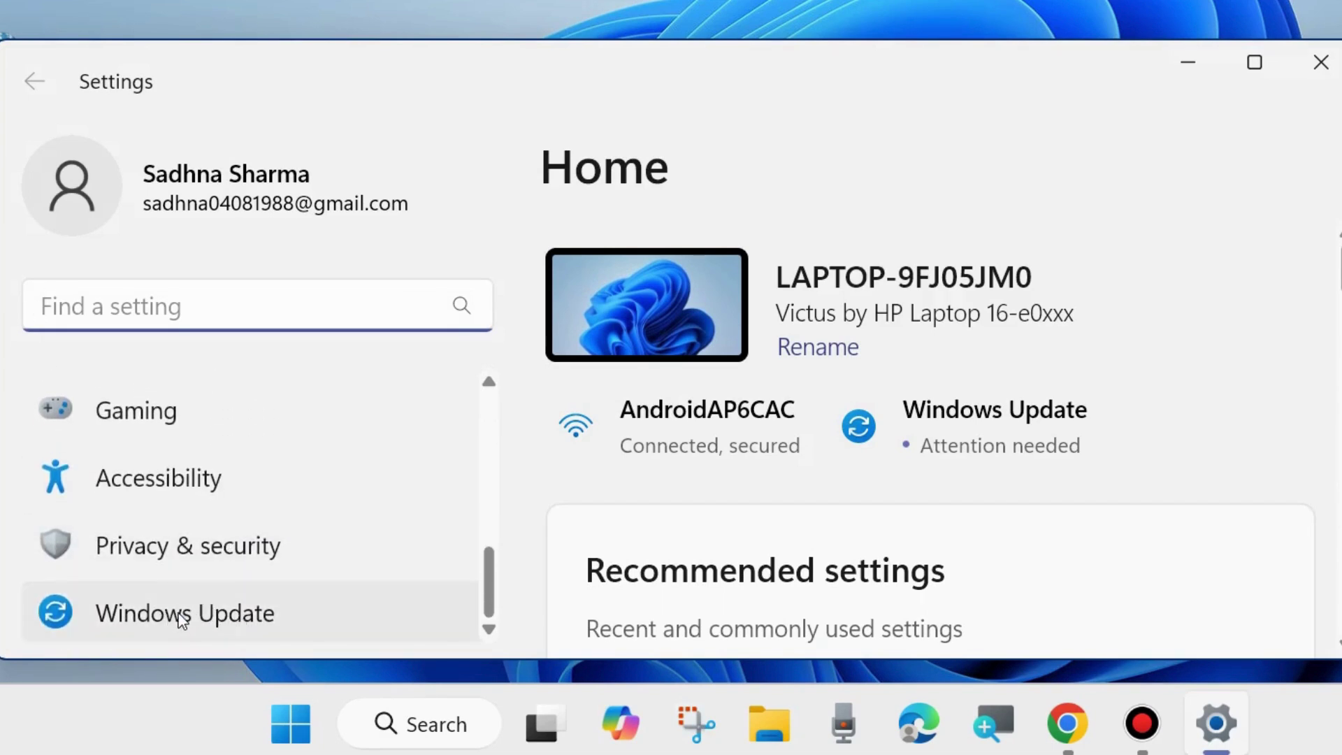
{"action": "left_click", "coordinate": [185, 619]}
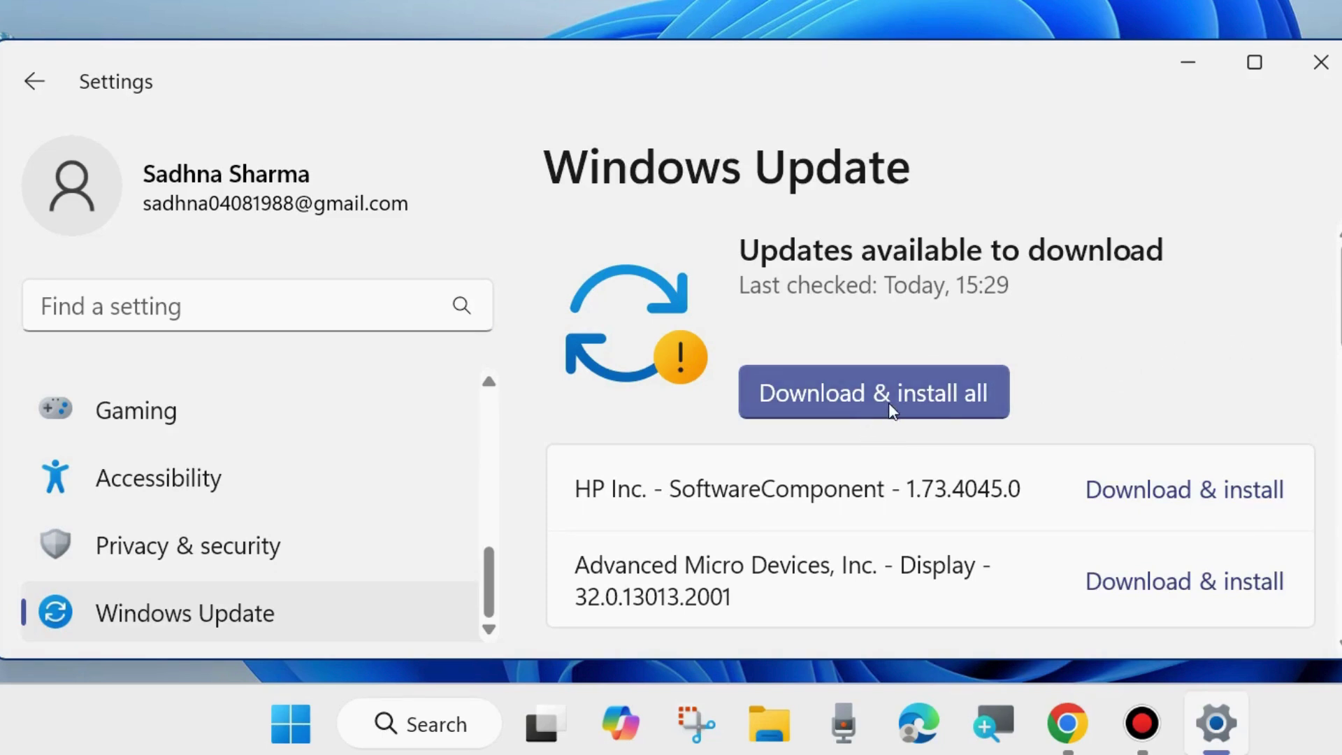
{"action": "scroll", "coordinate": [1007, 404], "scroll_direction": "down", "scroll_amount": 2}
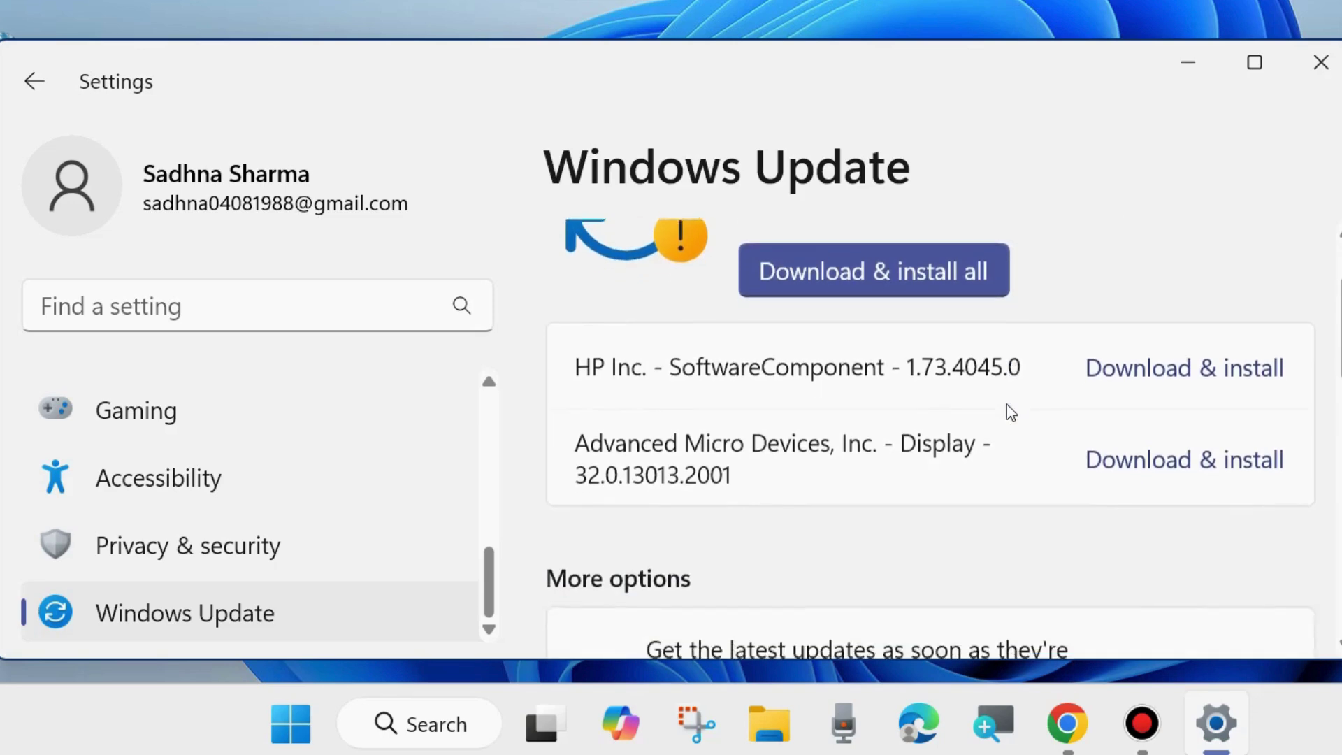
{"action": "scroll", "coordinate": [957, 362], "scroll_direction": "up", "scroll_amount": 2}
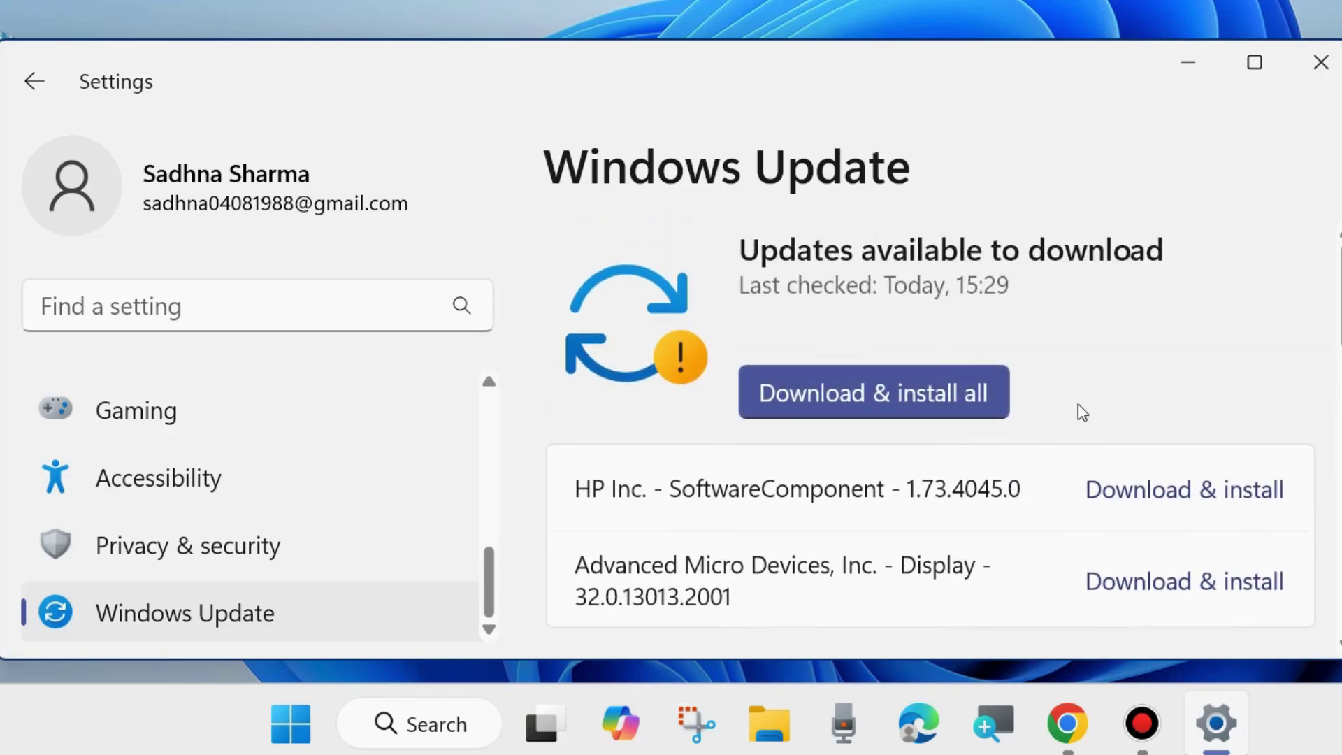
{"action": "left_click", "coordinate": [1313, 79]}
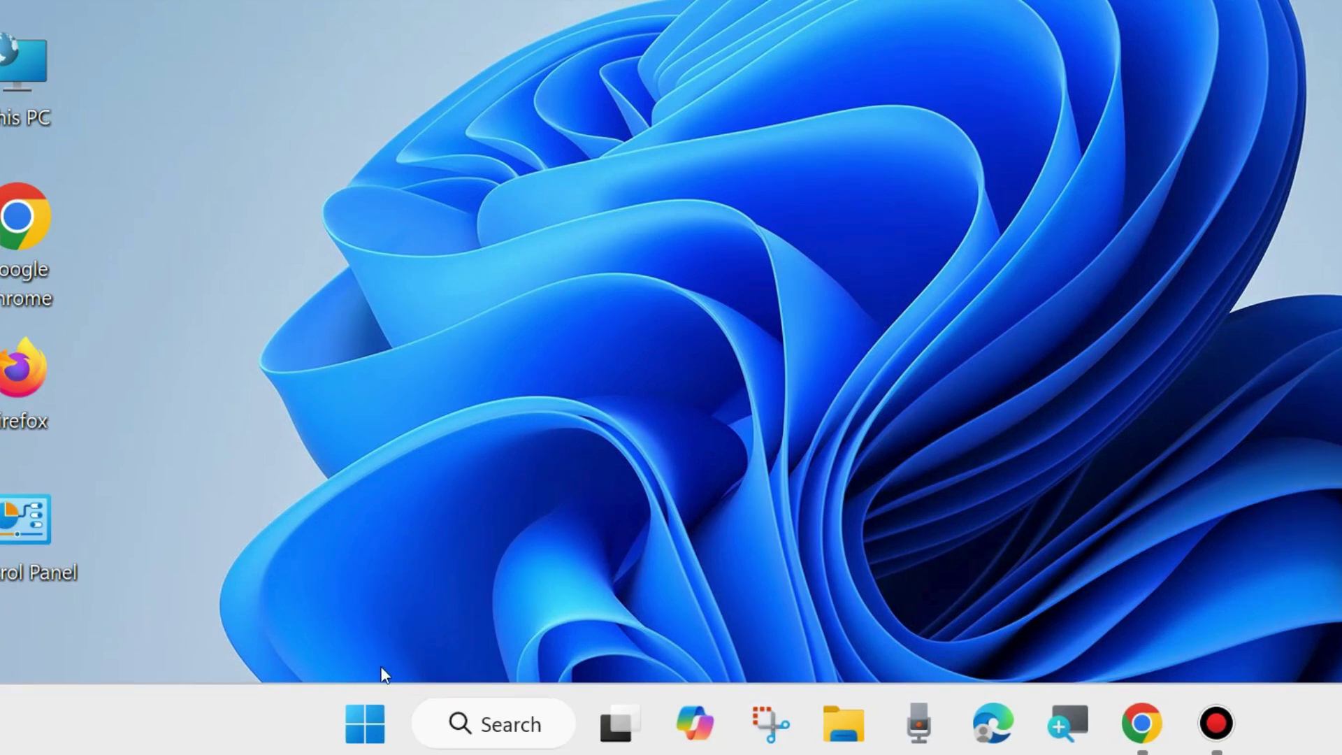
Open the Services console by running services.msc
{"action": "right_click", "coordinate": [370, 722]}
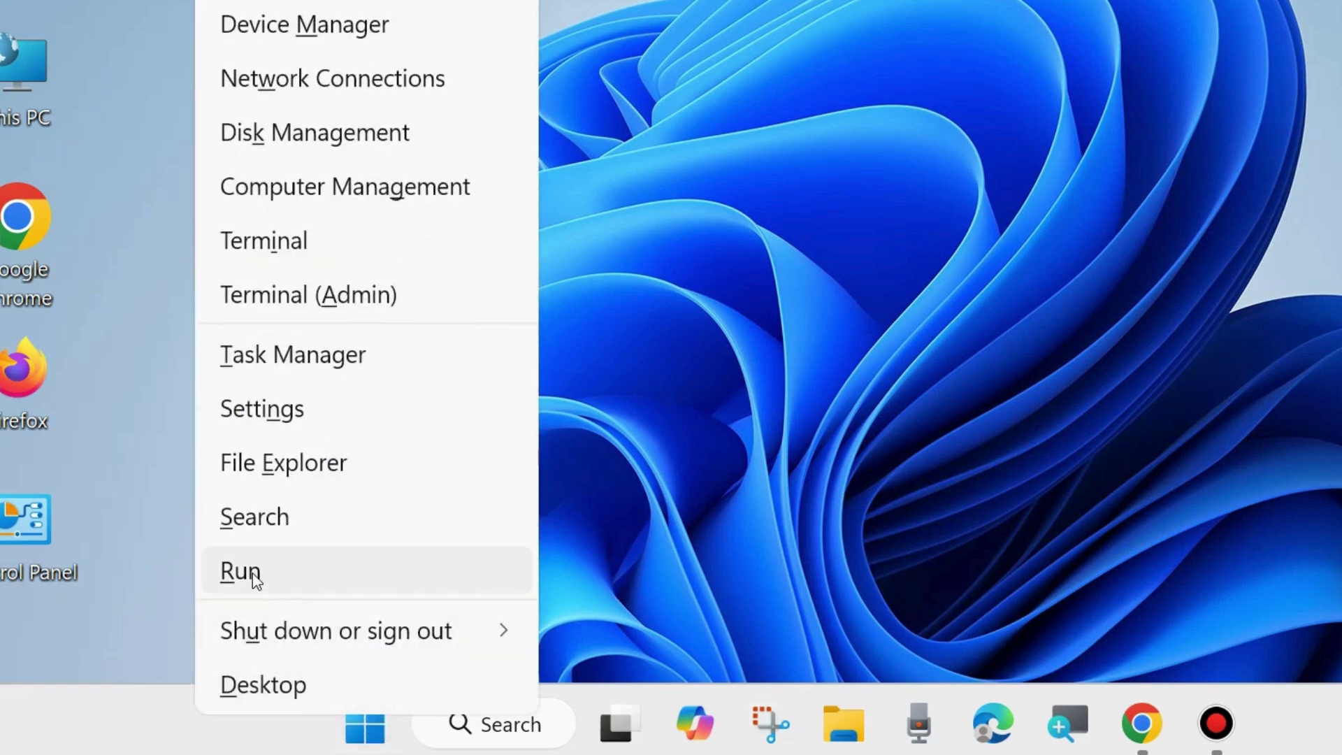
{"action": "left_click", "coordinate": [253, 574]}
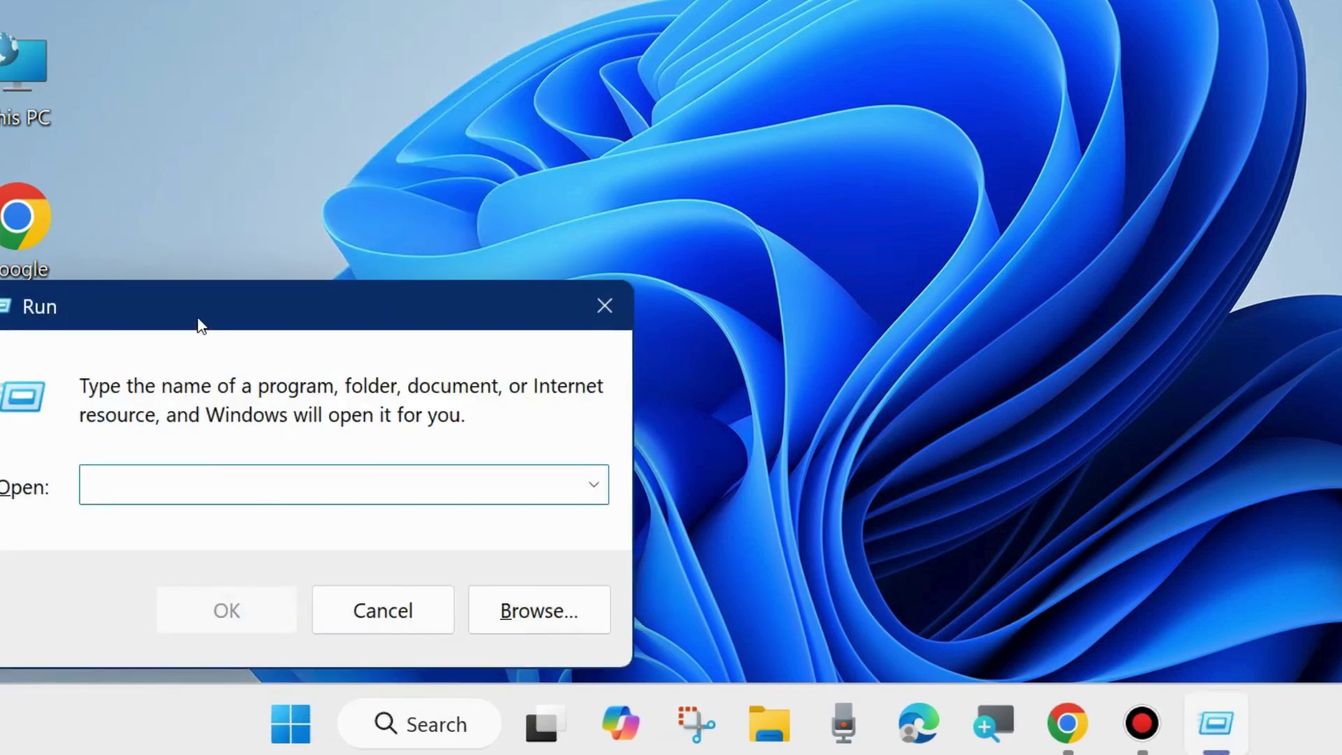
{"action": "left_click_drag", "start_coordinate": [199, 318], "coordinate": [581, 127]}
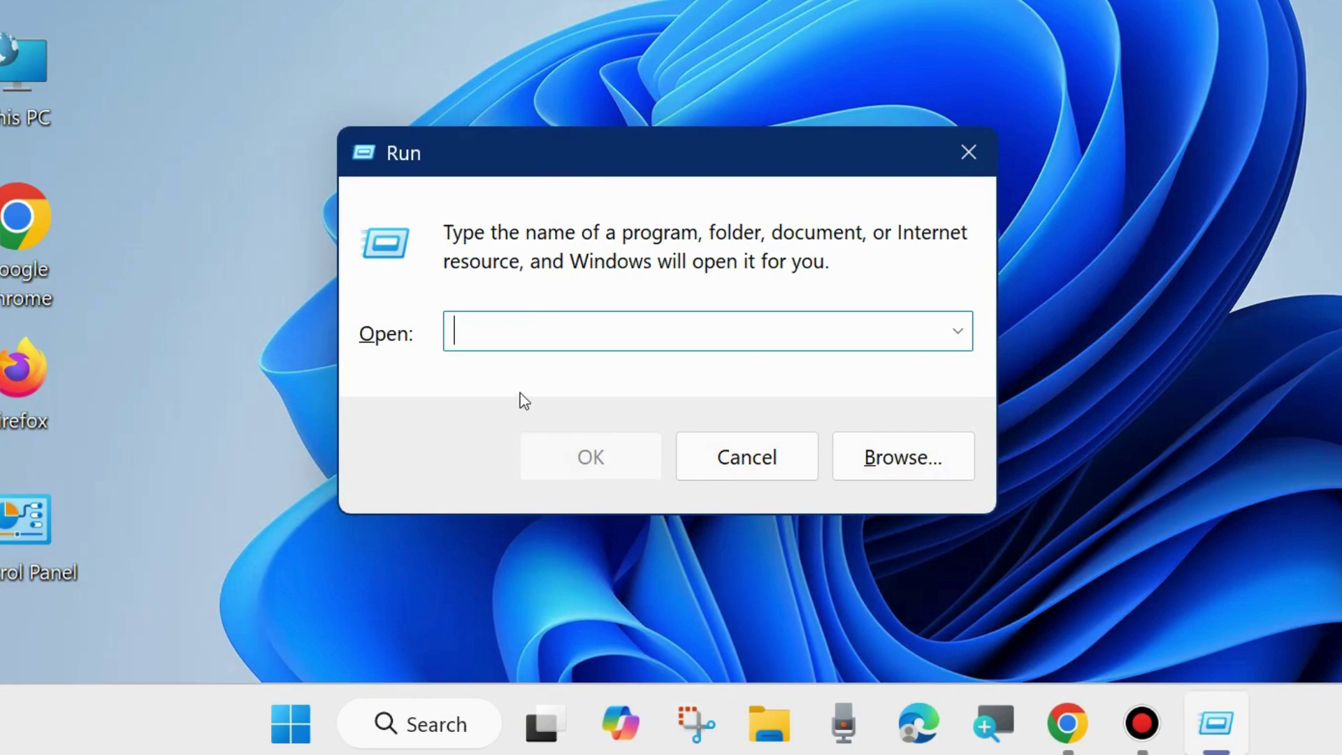
{"action": "type", "text": "servi"}
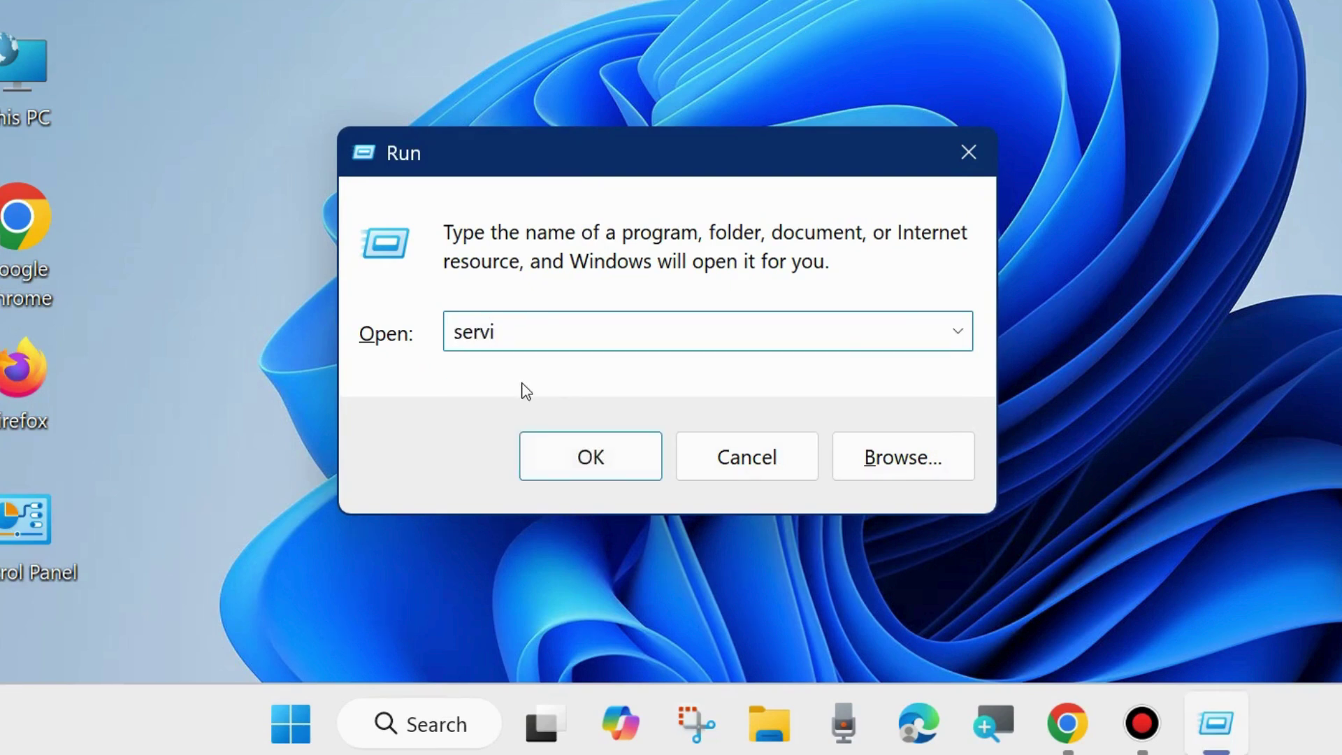
{"action": "type", "text": "ces.msc"}
{"action": "left_click", "coordinate": [599, 457]}
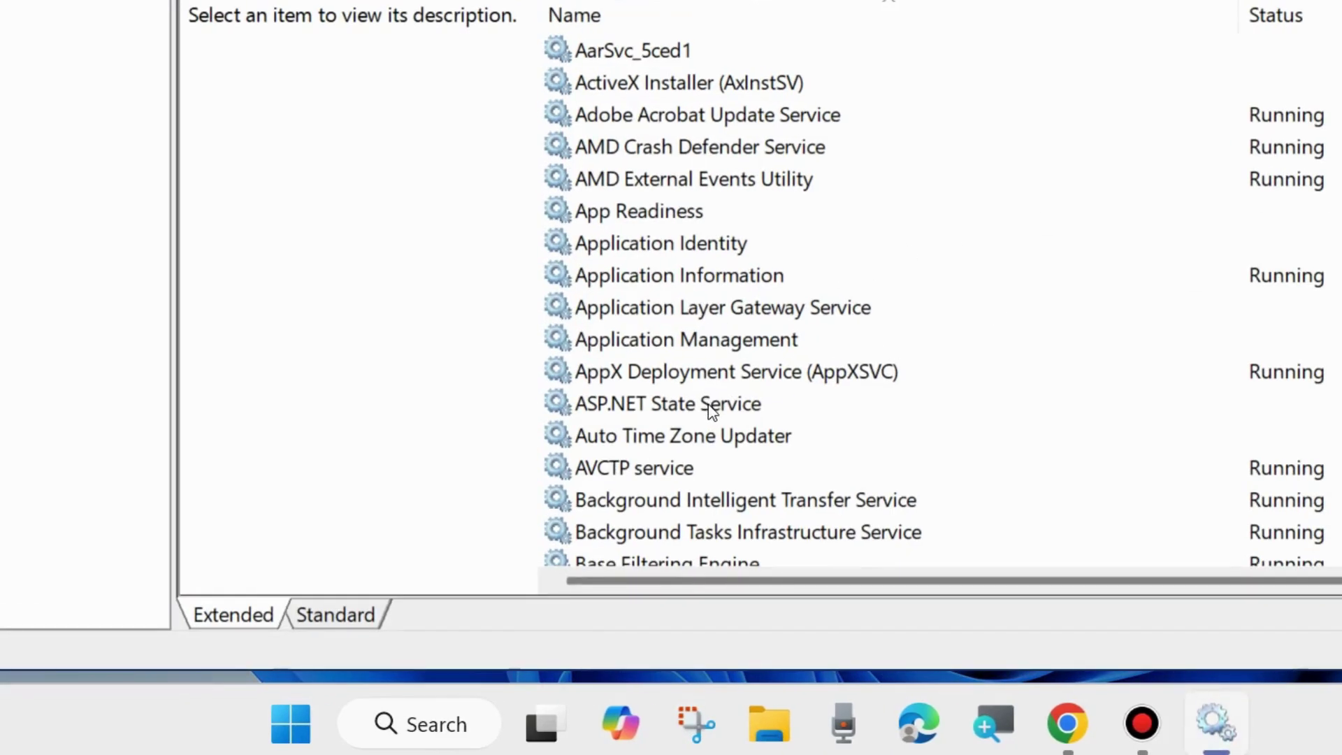
Find the Microsoft Account Sign-in Assistant service and open its properties
{"action": "scroll", "coordinate": [937, 301], "scroll_direction": "down", "scroll_amount": 20}
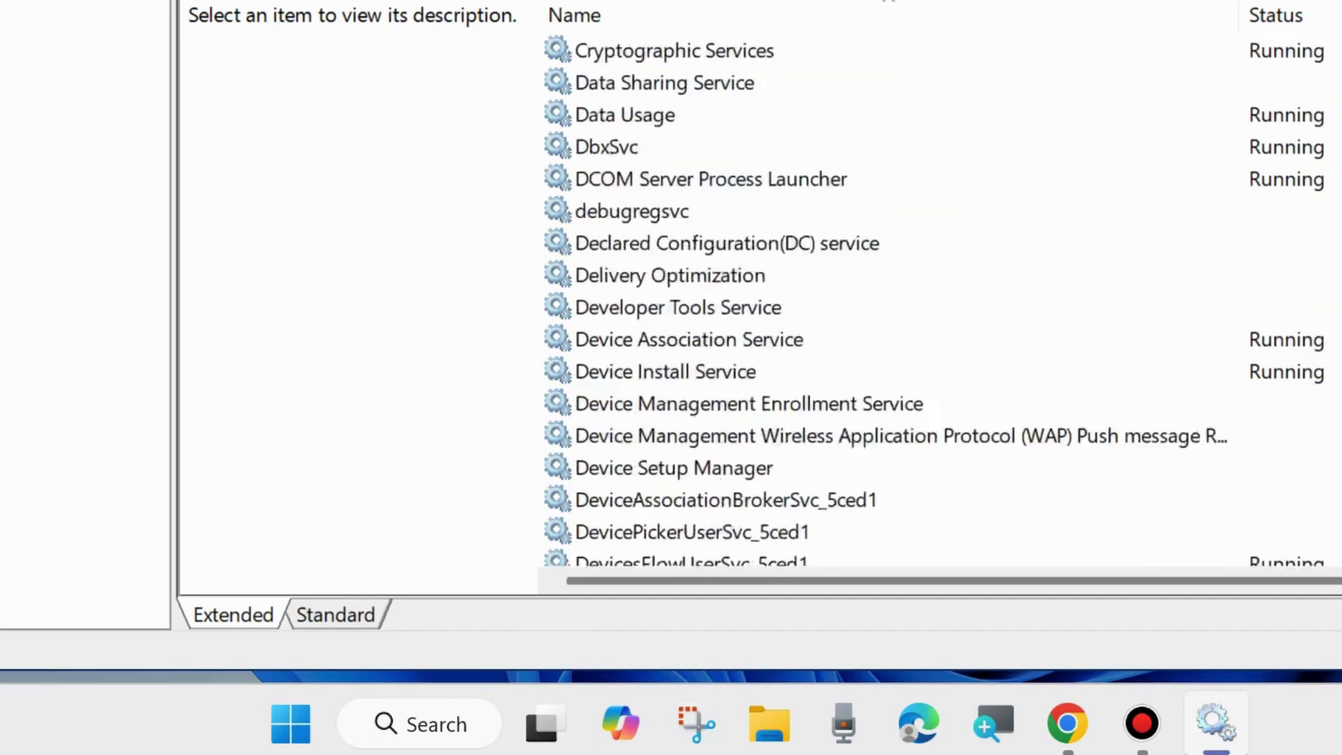
{"action": "scroll", "coordinate": [937, 300], "scroll_direction": "up", "scroll_amount": 4}
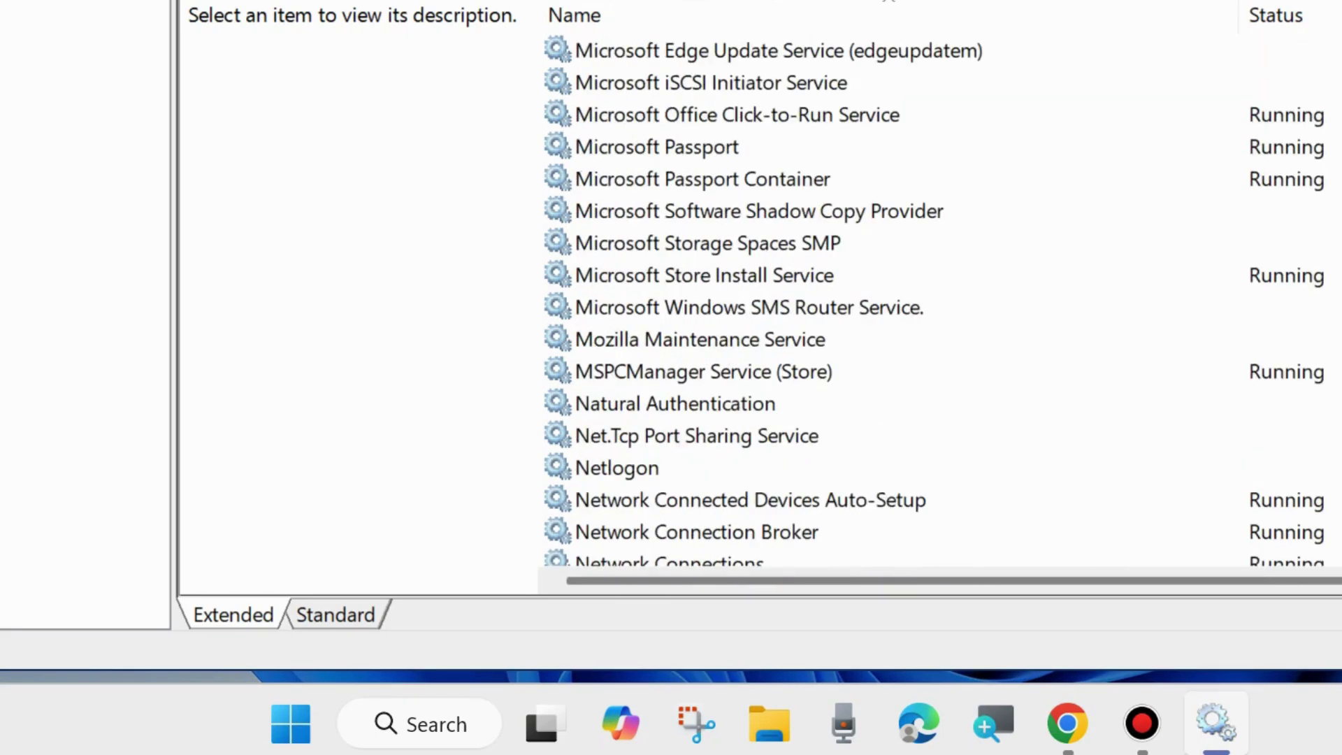
{"action": "scroll", "coordinate": [803, 175], "scroll_direction": "up", "scroll_amount": 3}
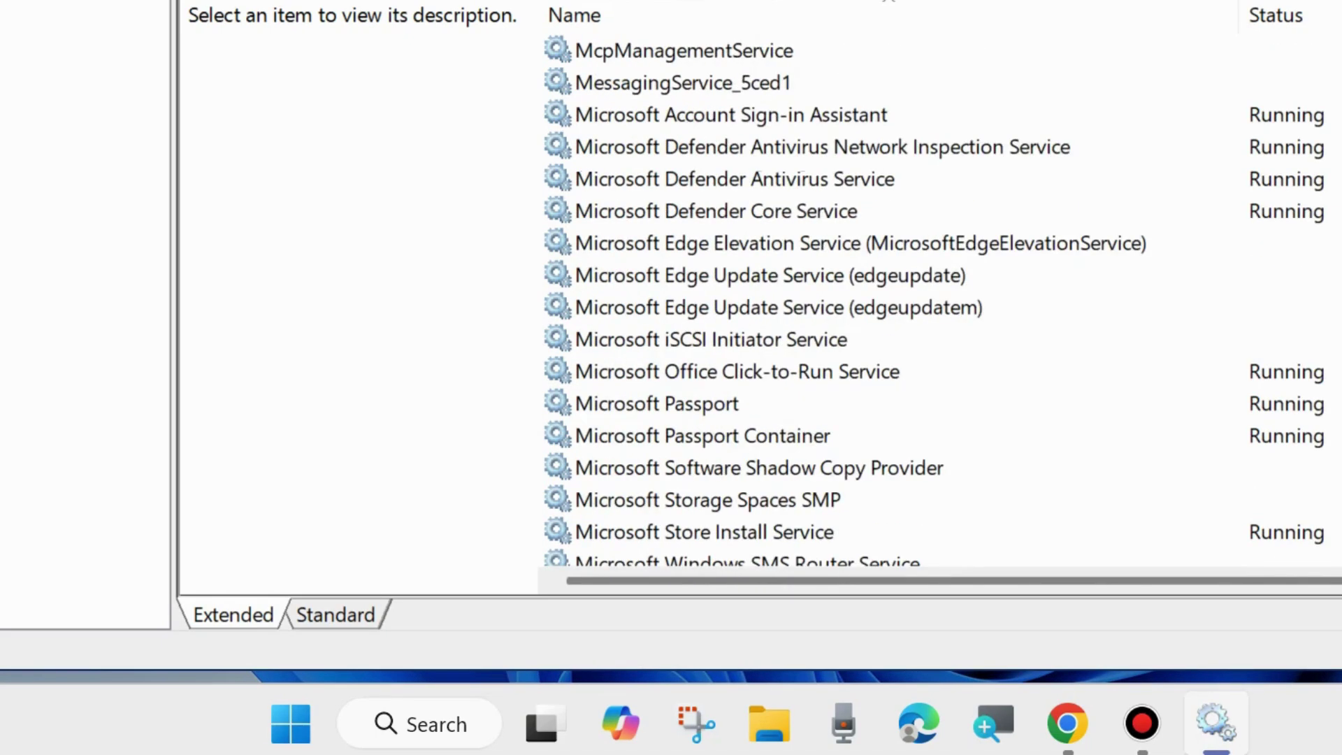
{"action": "left_click", "coordinate": [699, 123]}
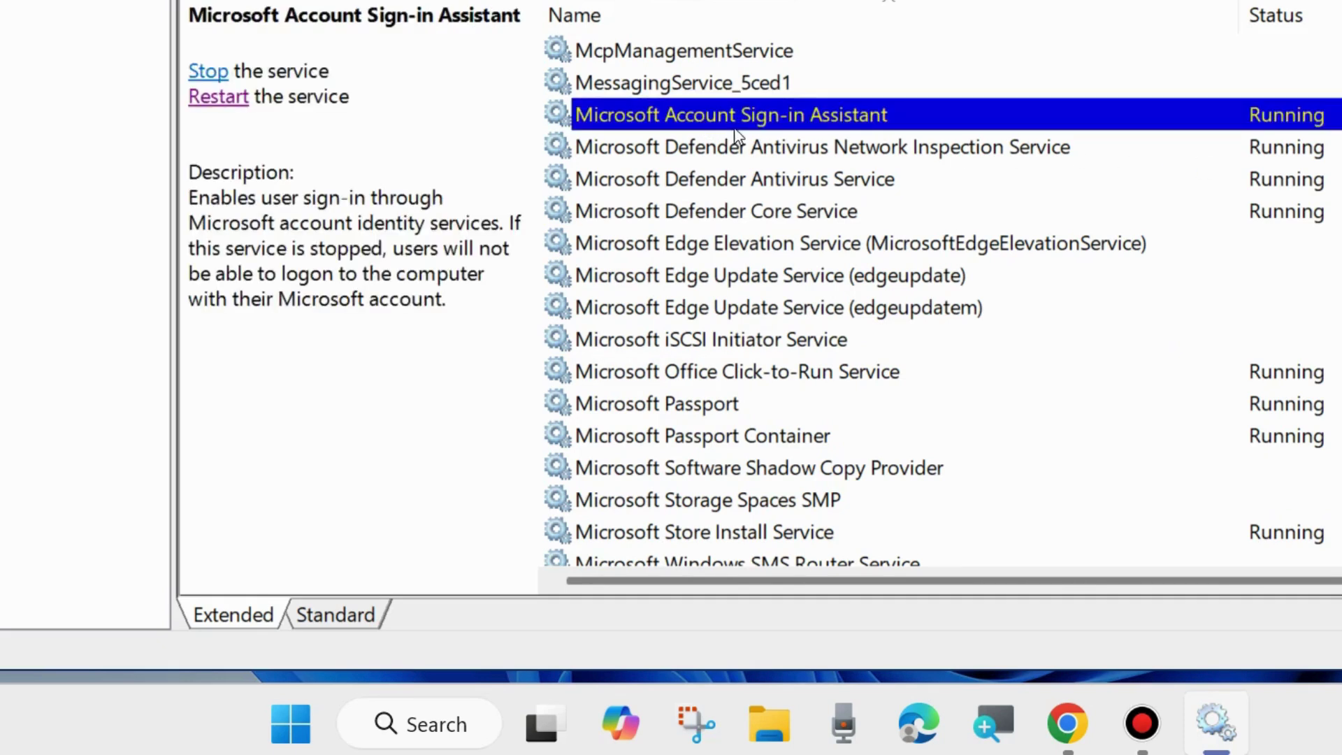
{"action": "double_click", "coordinate": [700, 120]}
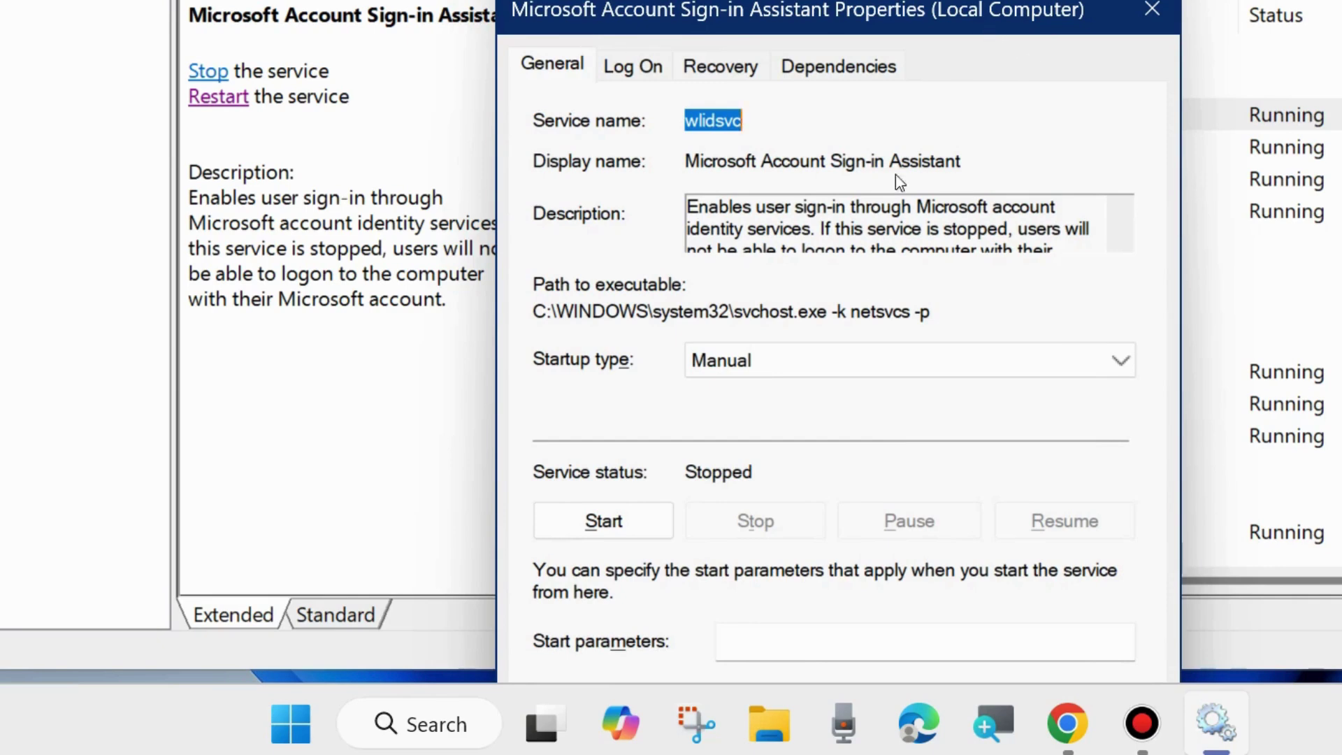
Start the Microsoft Account Sign-in Assistant service with its startup type set to Automatic, and close the Services console
{"action": "left_click", "coordinate": [600, 522]}
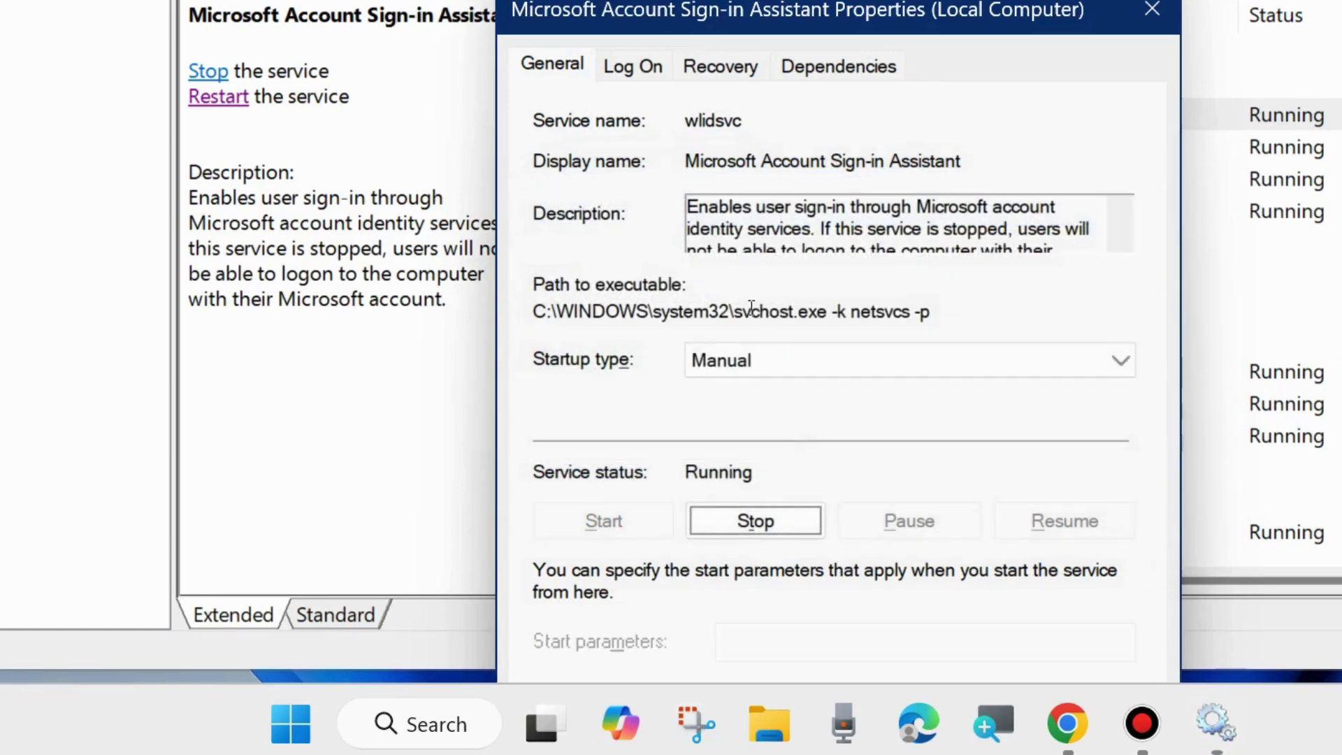
{"action": "left_click", "coordinate": [777, 360]}
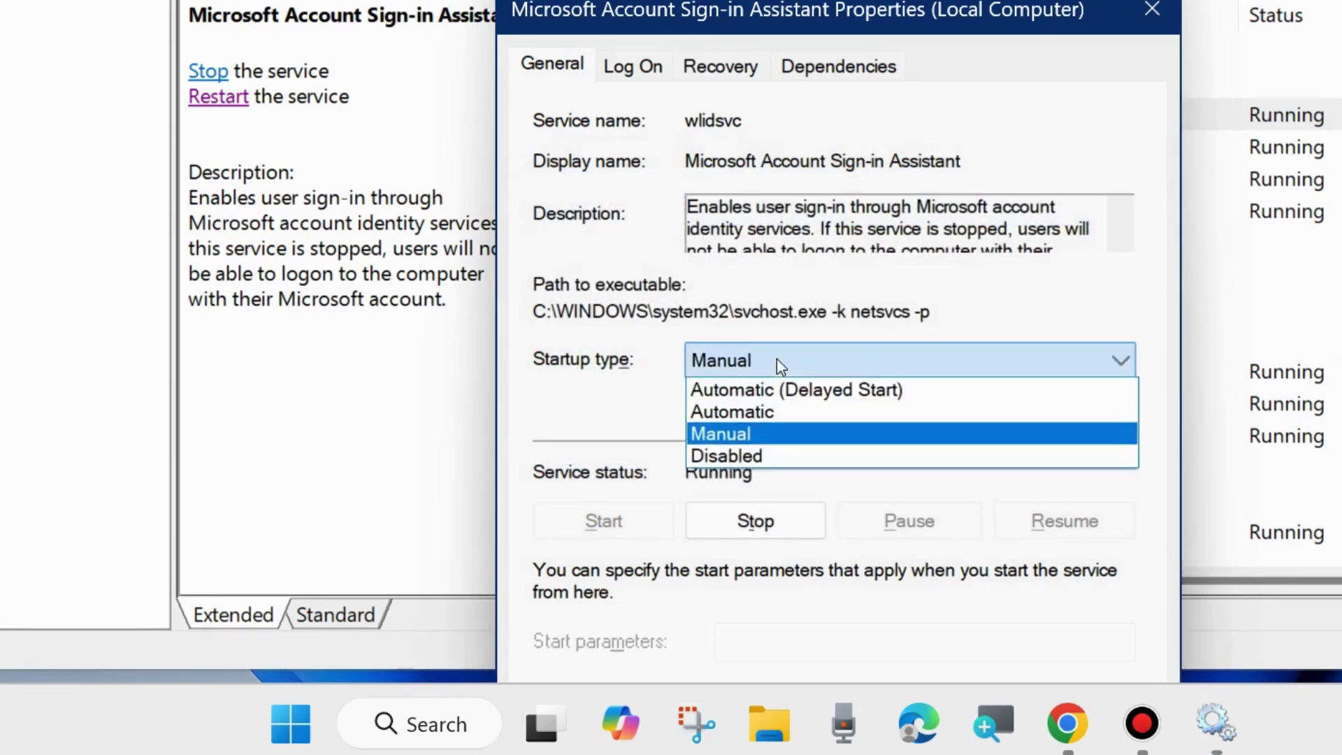
{"action": "left_click", "coordinate": [761, 415]}
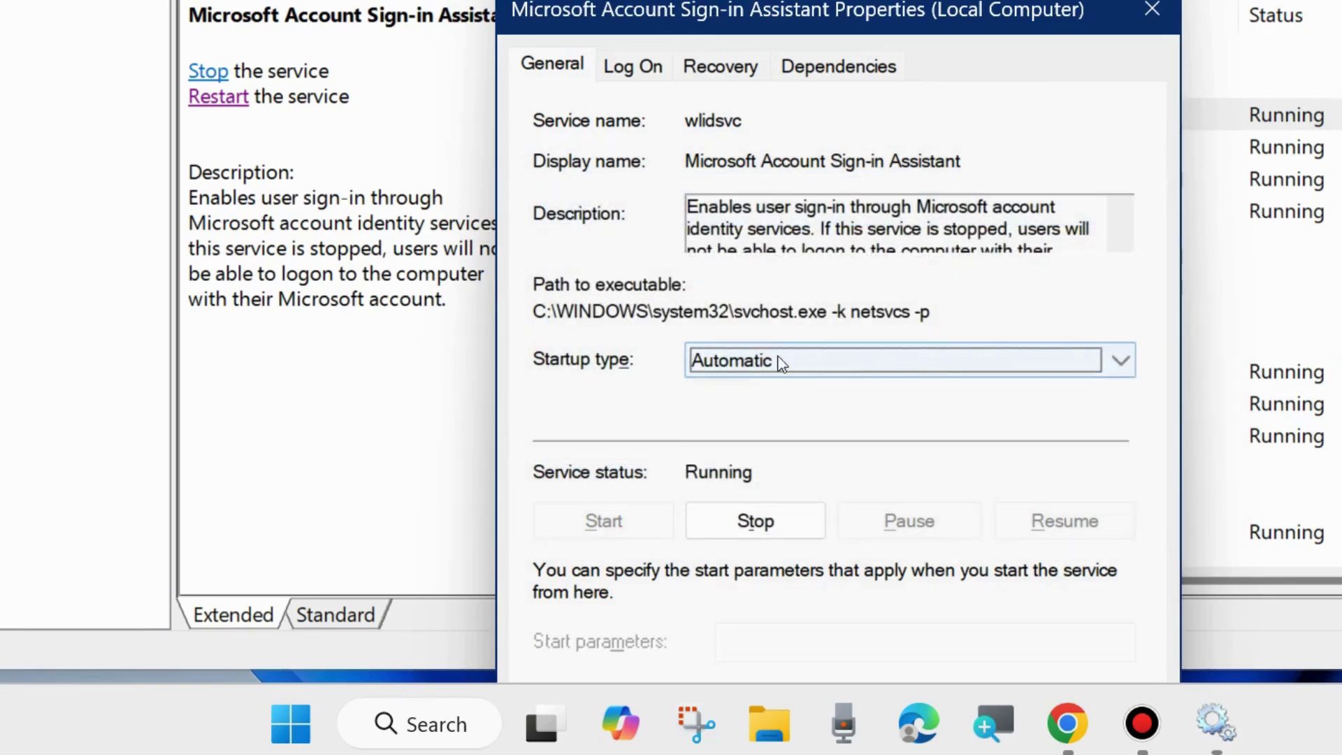
{"action": "left_click_drag", "start_coordinate": [793, 14], "coordinate": [752, 0]}
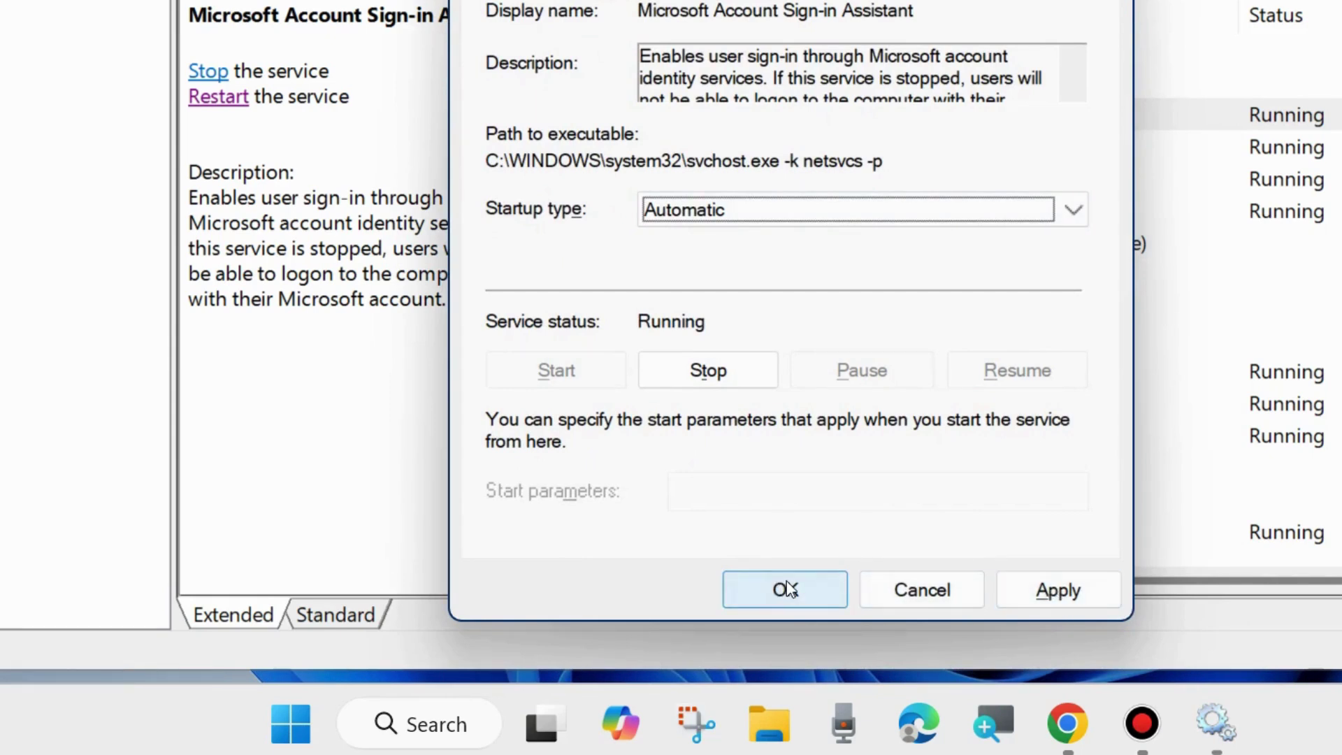
{"action": "key", "text": "Escape"}
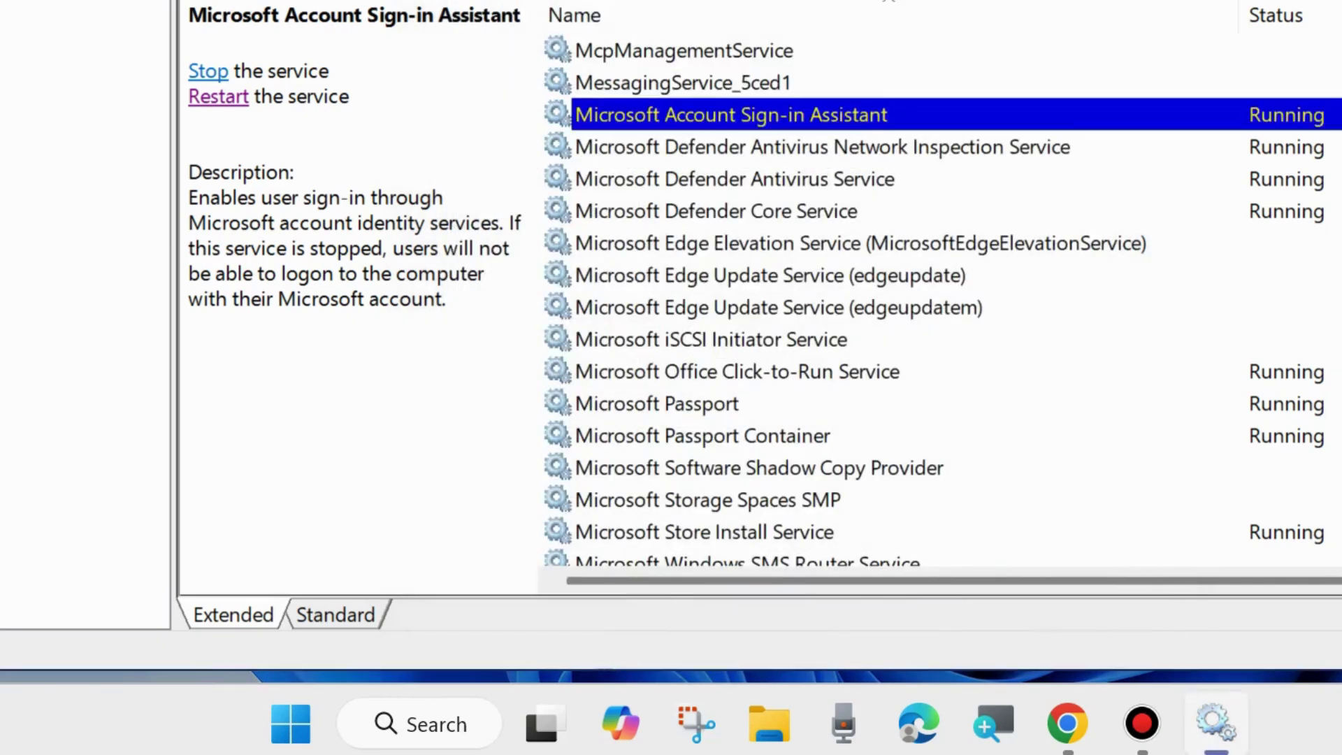
{"action": "key", "text": "alt+F4"}
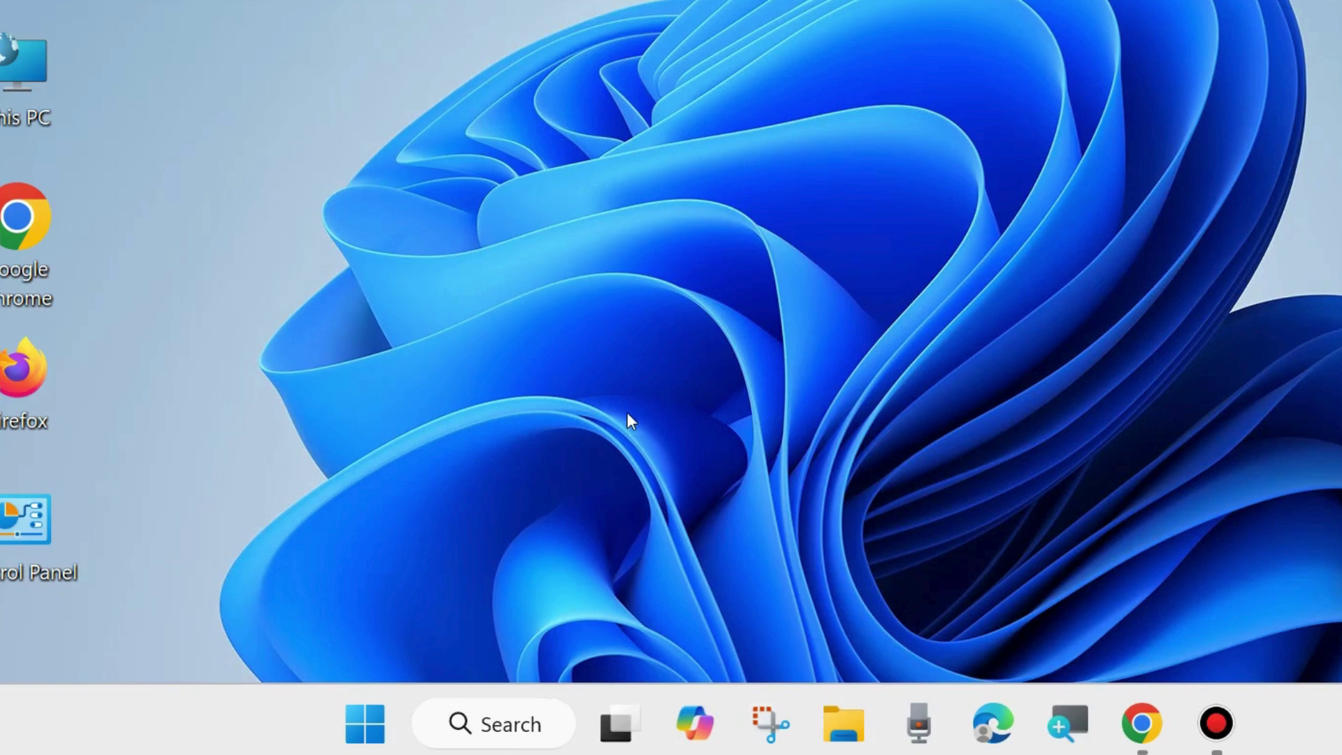
Open the Local Group Policy Editor by running gpedit.msc
{"action": "right_click", "coordinate": [356, 725]}
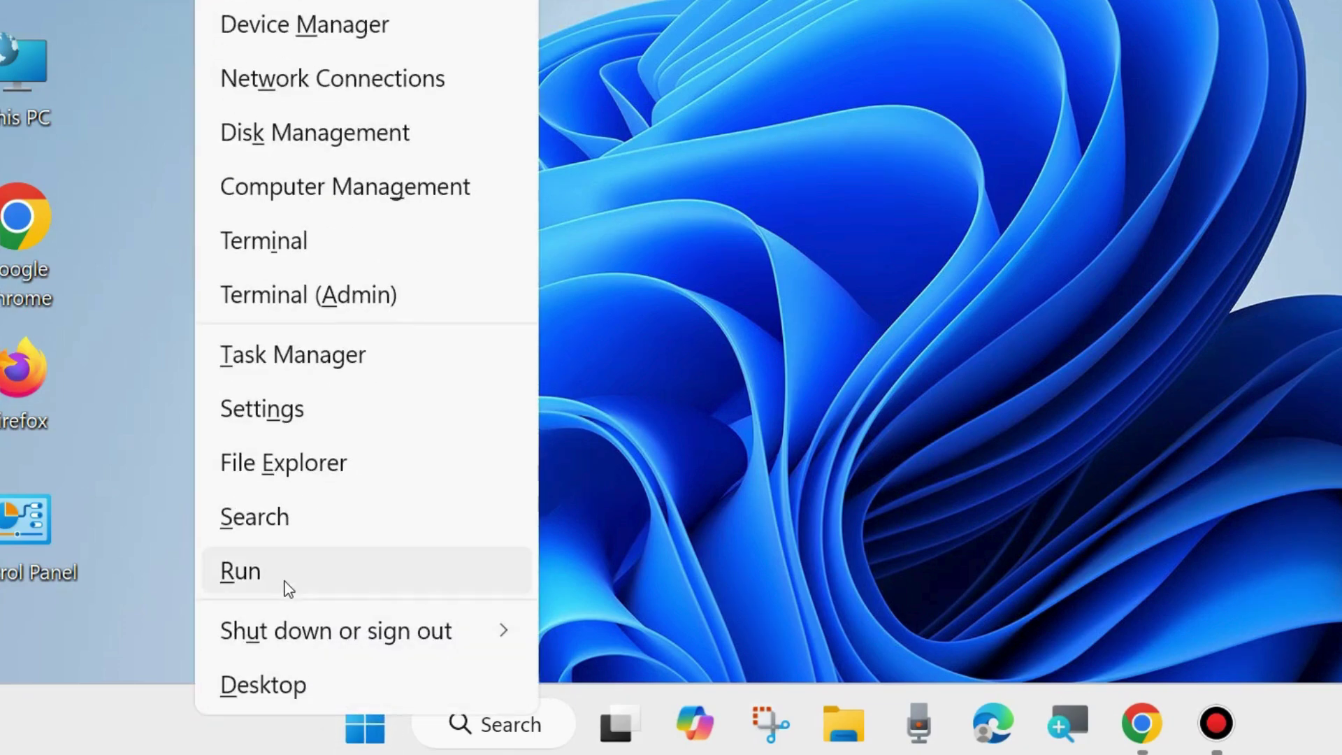
{"action": "left_click", "coordinate": [288, 587]}
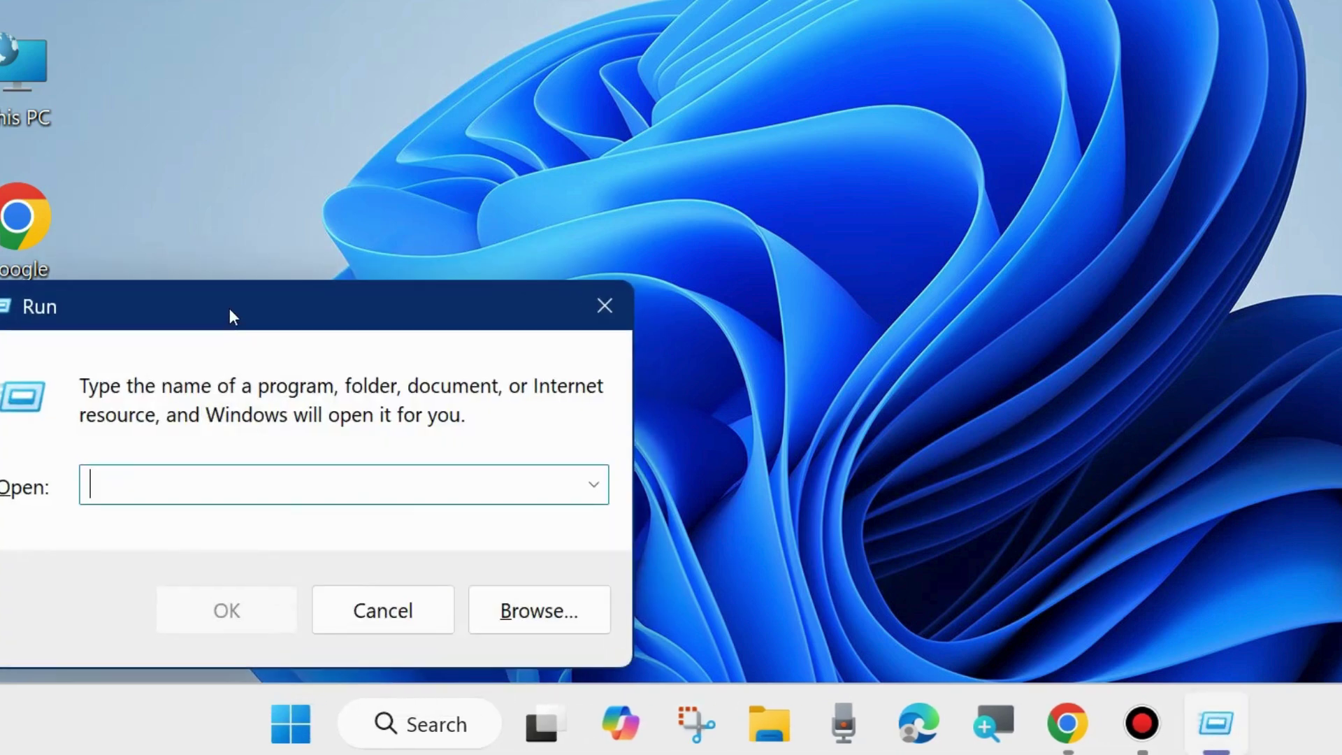
{"action": "left_click_drag", "start_coordinate": [230, 308], "coordinate": [583, 189]}
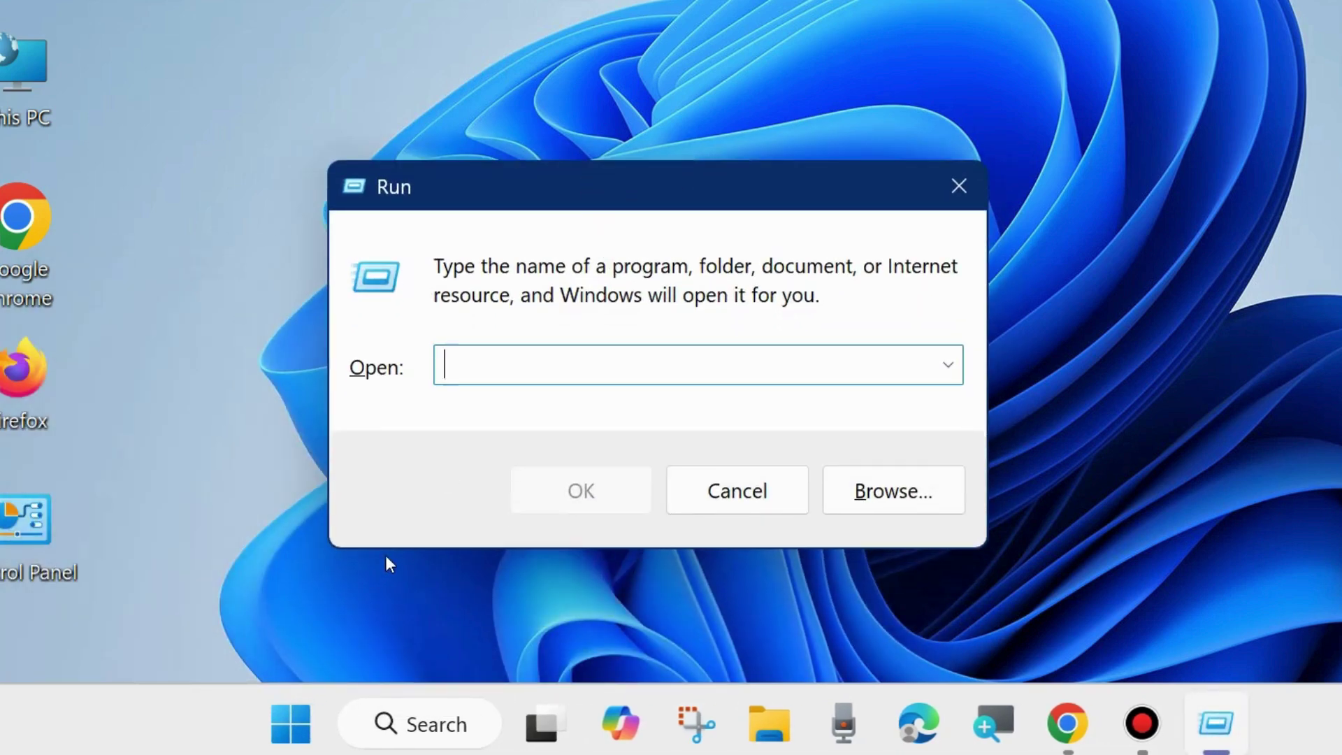
{"action": "type", "text": "gpedit"}
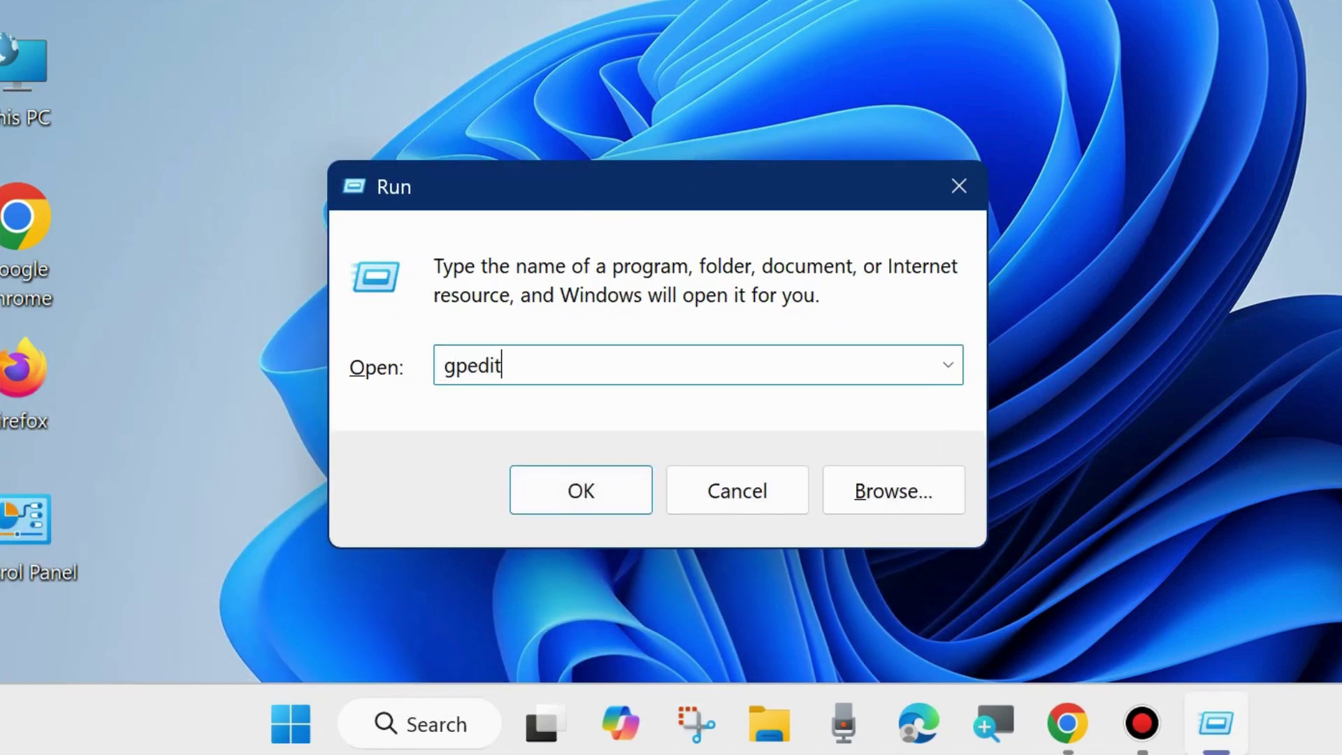
{"action": "type", "text": ".msc"}
{"action": "left_click", "coordinate": [574, 489]}
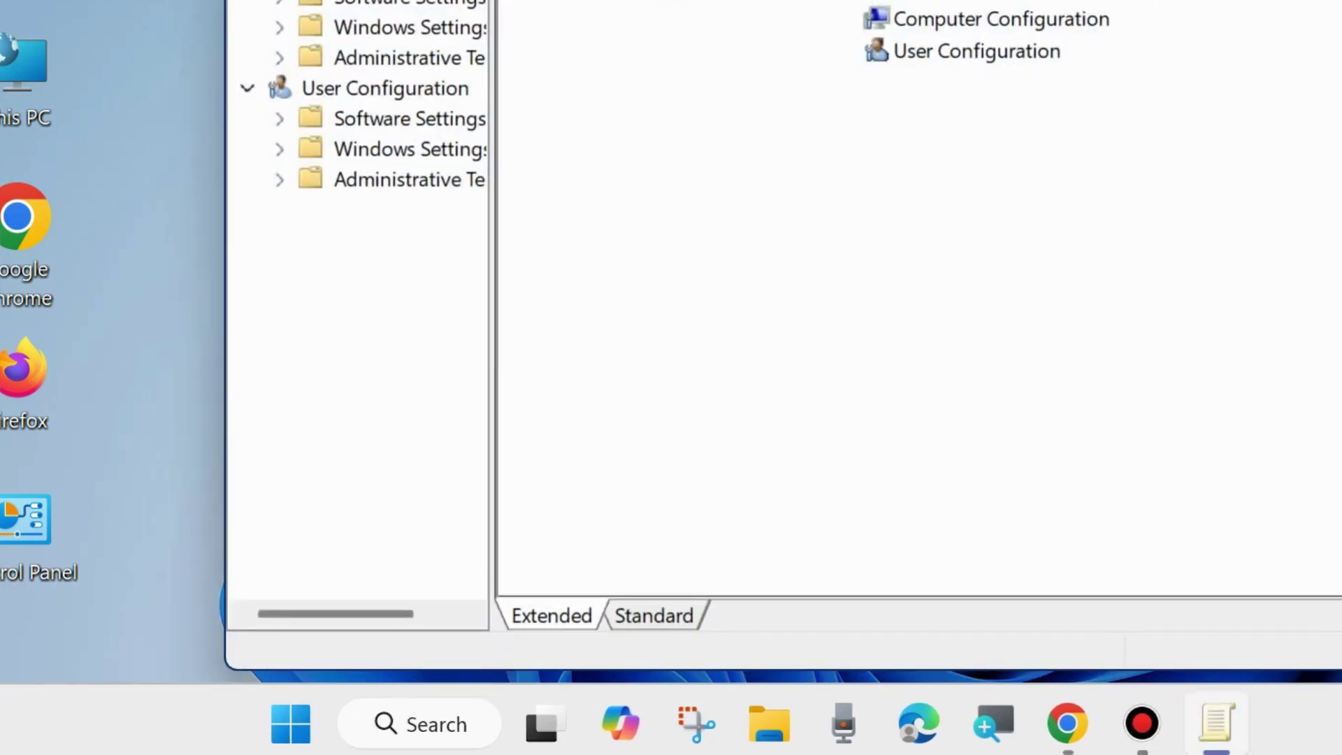
Widen the policy tree and open Security Options under Computer Configuration > Windows Settings > Security Settings > Local Policies
{"action": "left_click_drag", "start_coordinate": [794, 0], "coordinate": [676, 43]}
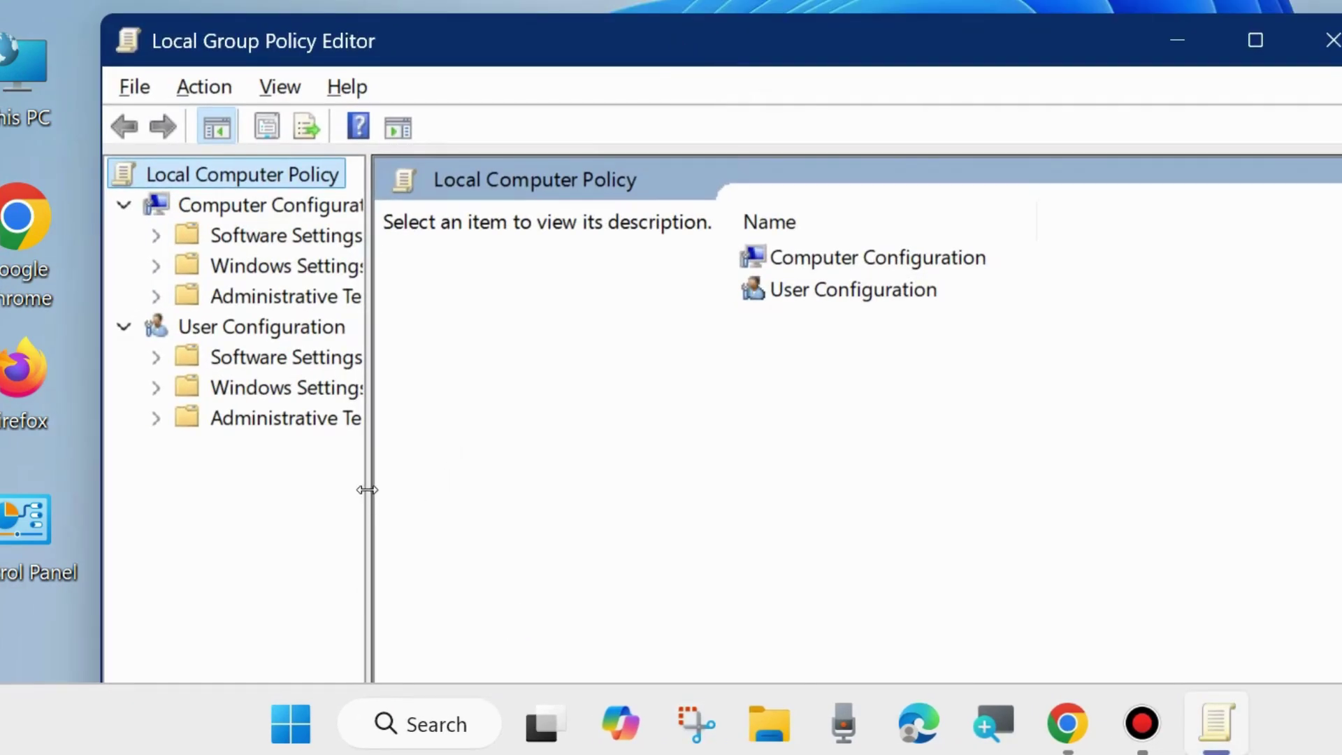
{"action": "left_click_drag", "start_coordinate": [367, 489], "coordinate": [575, 503]}
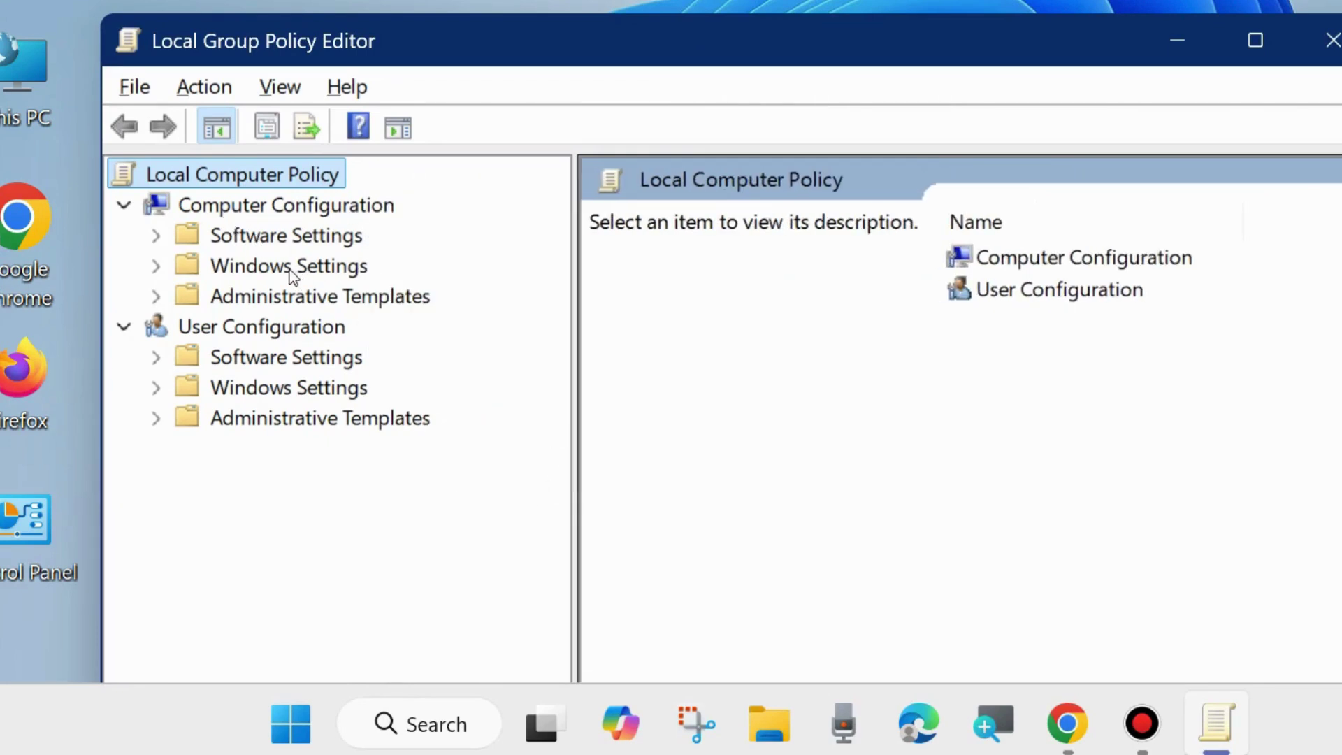
{"action": "left_click", "coordinate": [156, 266]}
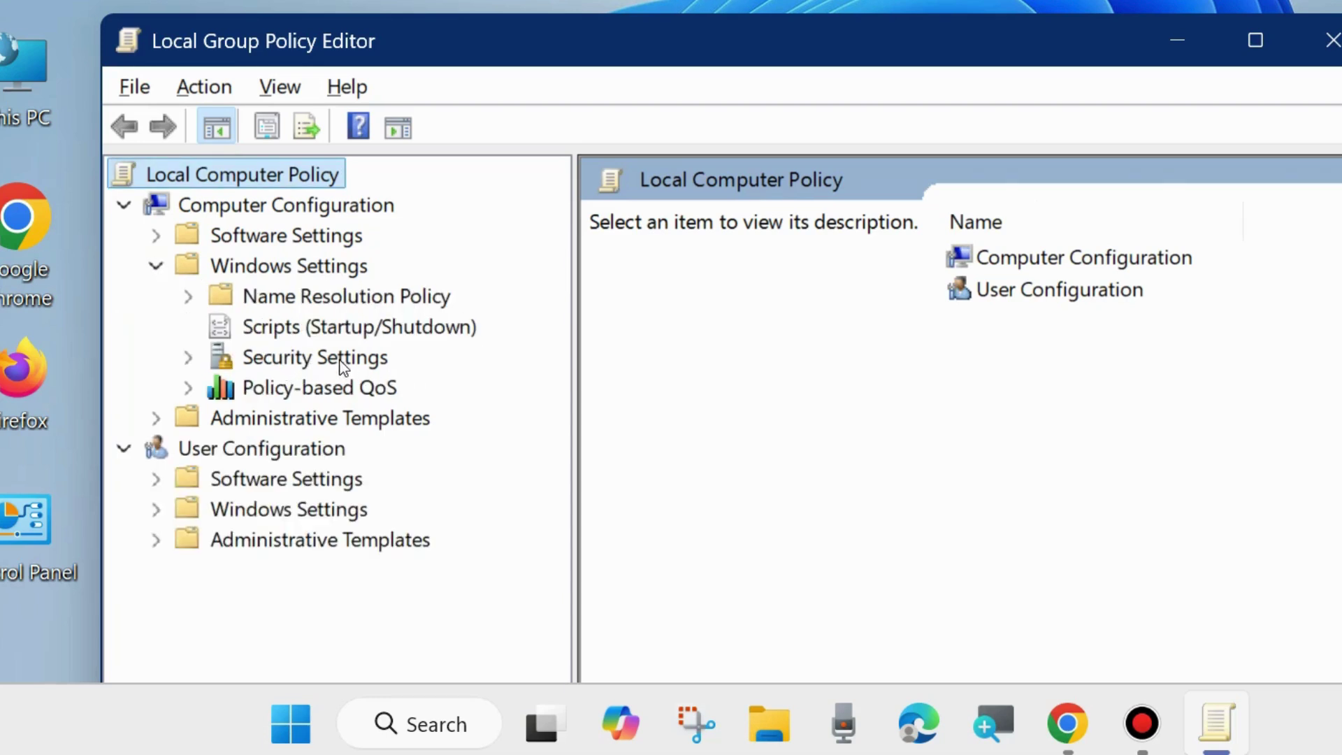
{"action": "left_click", "coordinate": [189, 358]}
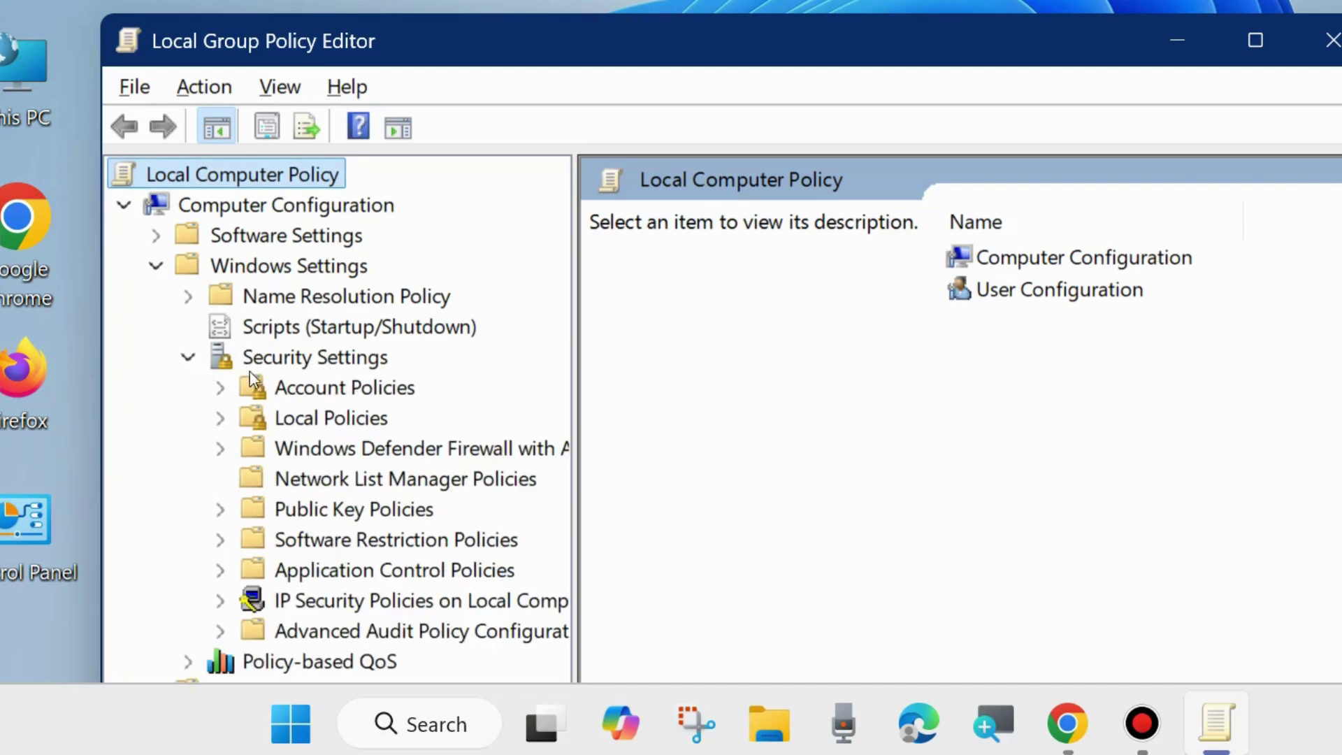
{"action": "left_click", "coordinate": [306, 422]}
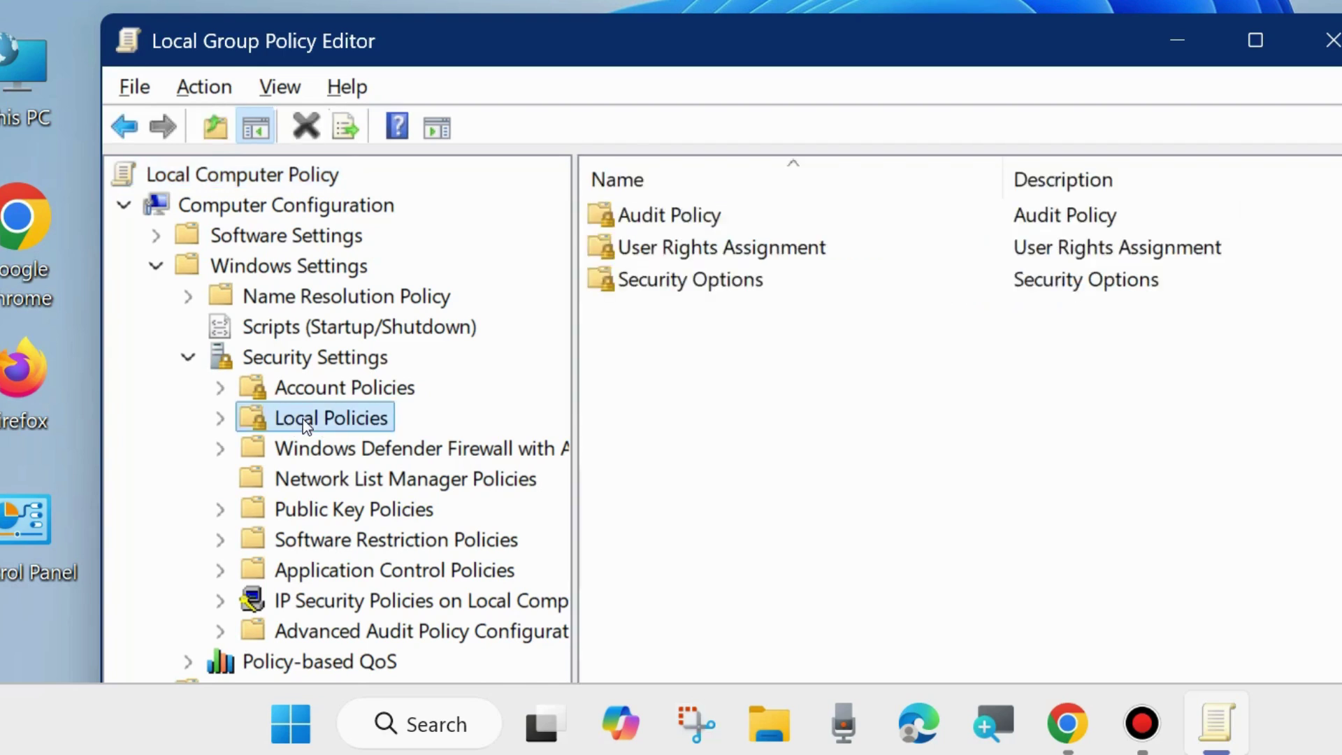
{"action": "left_click", "coordinate": [220, 419]}
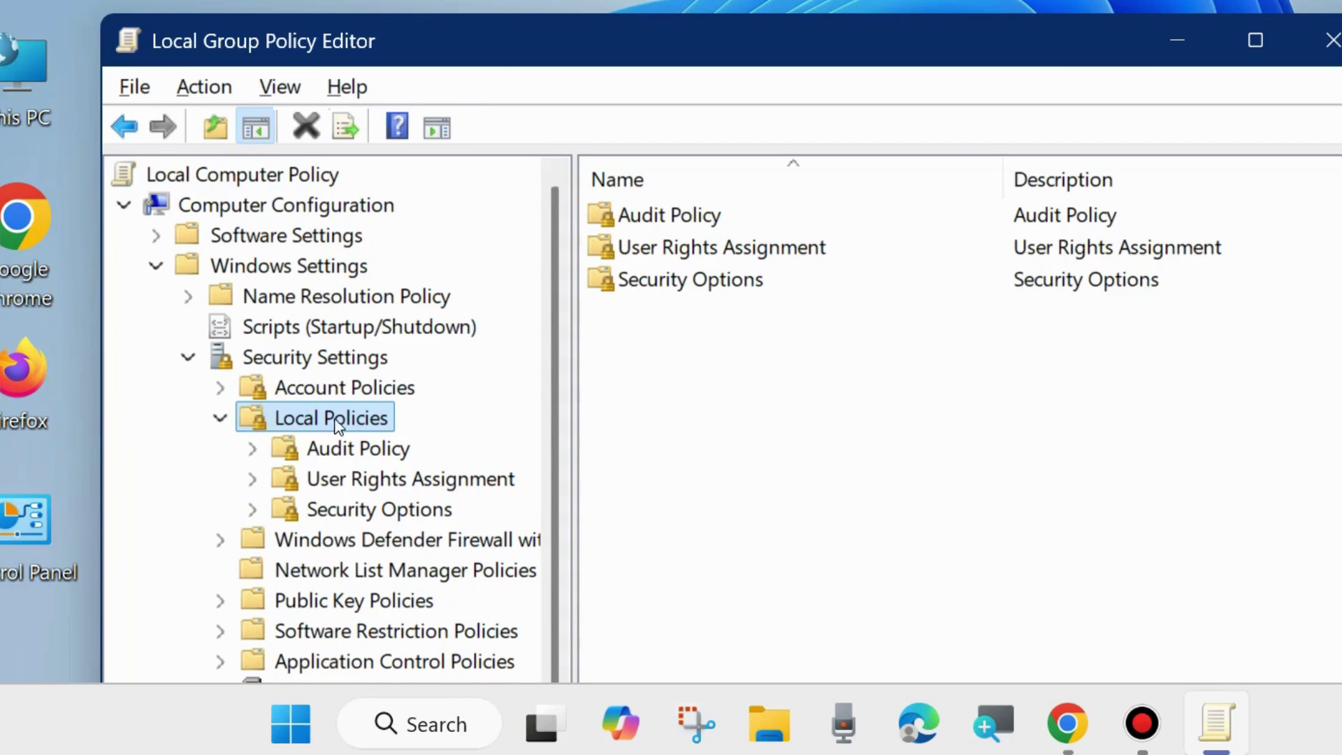
{"action": "left_click", "coordinate": [360, 516]}
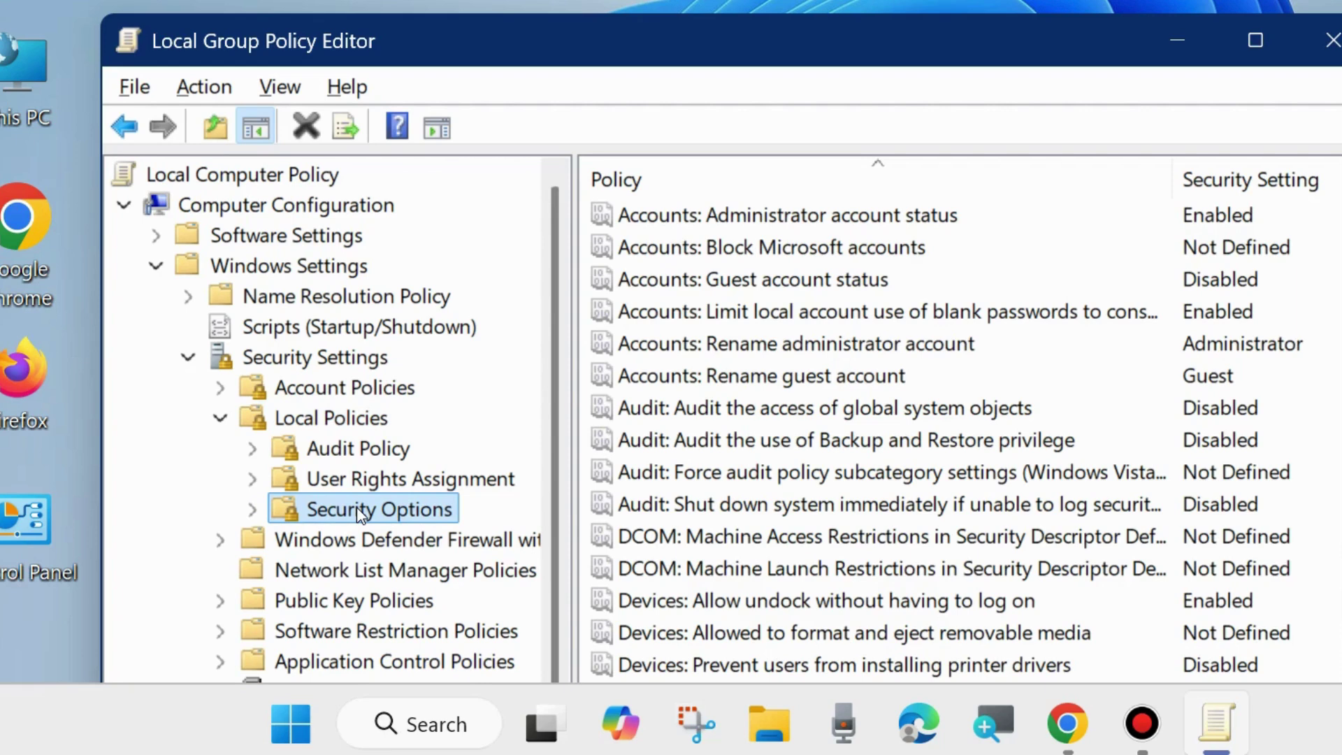
Open the properties of the Accounts: Block Microsoft accounts policy and move the dialog fully into view
{"action": "left_click", "coordinate": [727, 252]}
{"action": "left_click", "coordinate": [731, 252]}
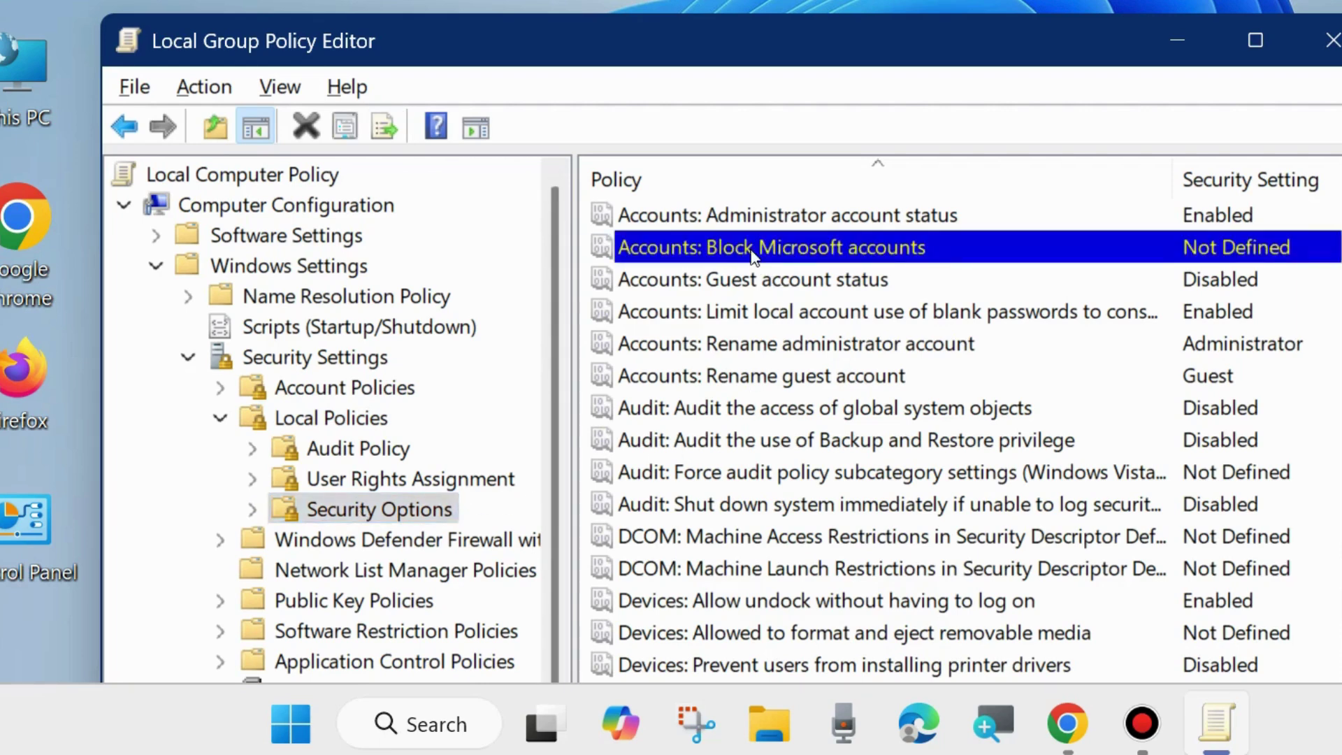
{"action": "double_click", "coordinate": [796, 252]}
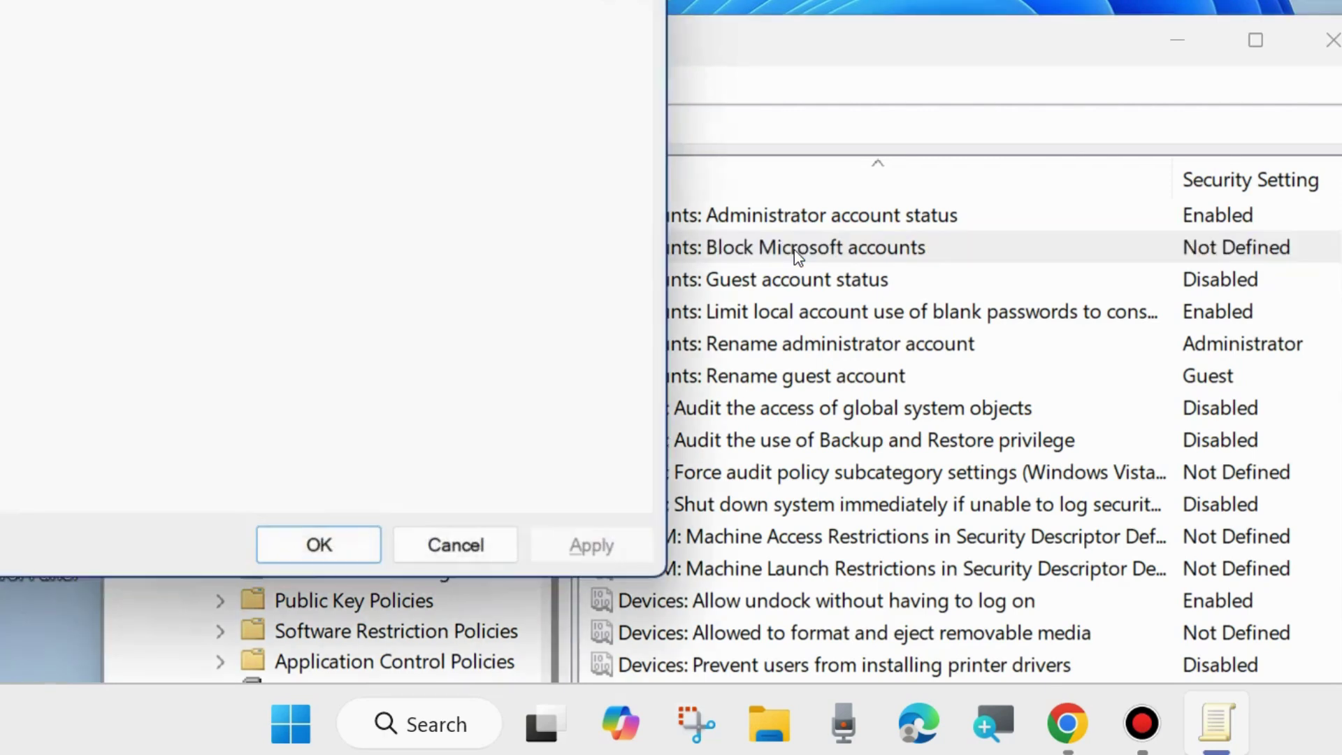
{"action": "left_click_drag", "start_coordinate": [664, 0], "coordinate": [764, 47]}
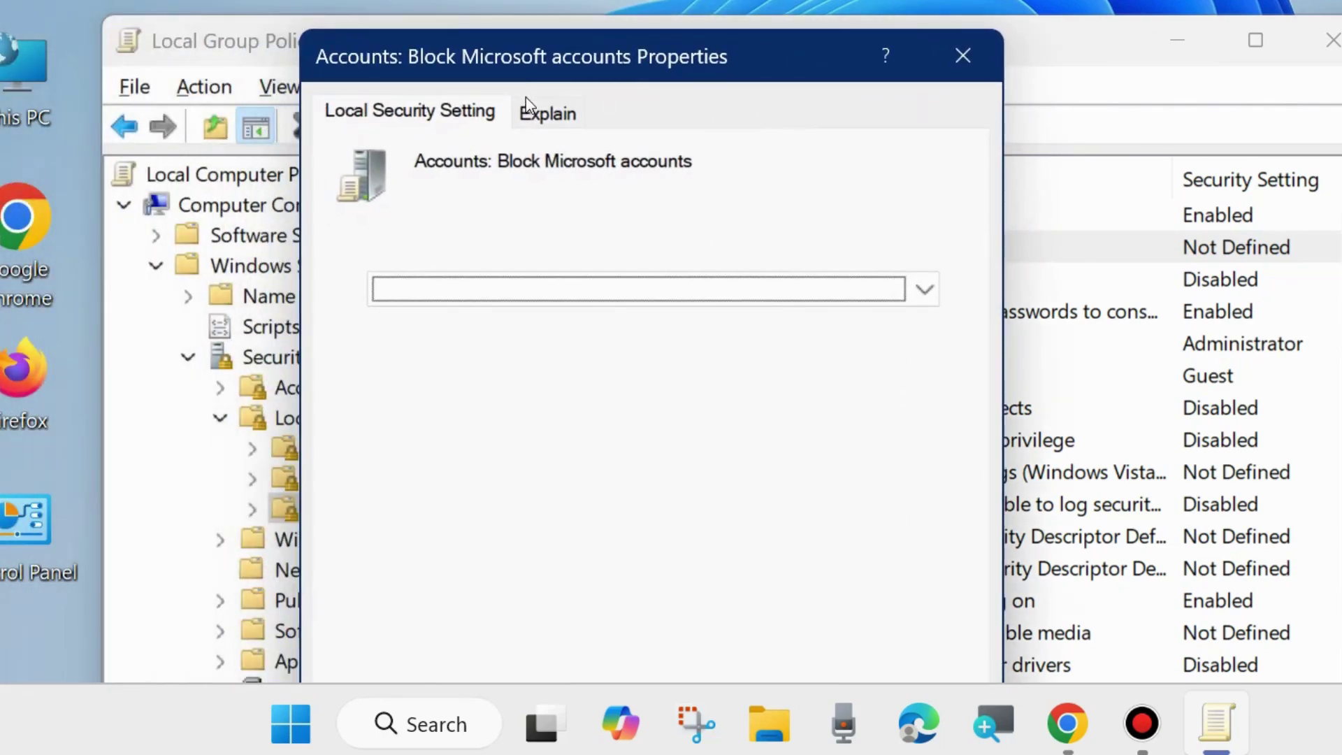
Read the explanation of the Block Microsoft accounts policy down to its default setting, and dismiss the properties without changes
{"action": "left_click", "coordinate": [535, 116]}
{"action": "left_click", "coordinate": [430, 119]}
{"action": "left_click_drag", "start_coordinate": [564, 57], "coordinate": [574, 27]}
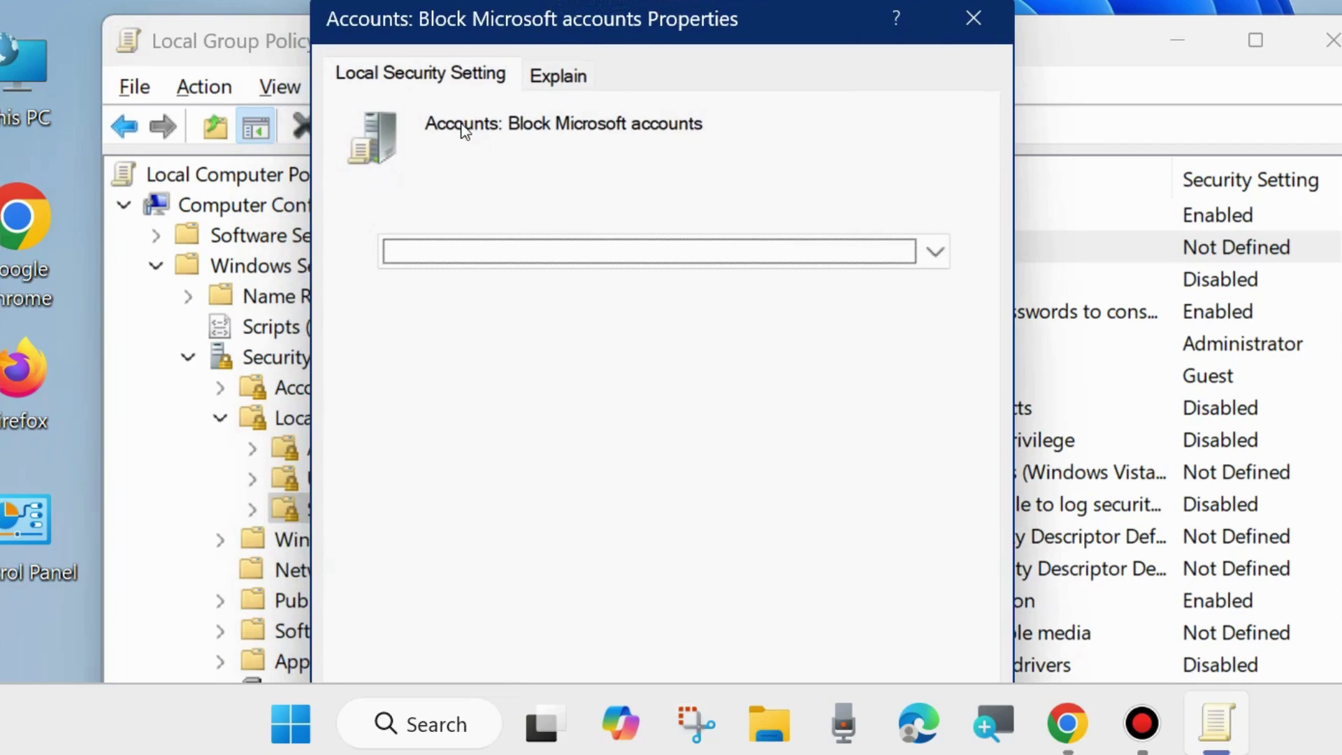
{"action": "left_click", "coordinate": [428, 77]}
{"action": "left_click", "coordinate": [563, 76]}
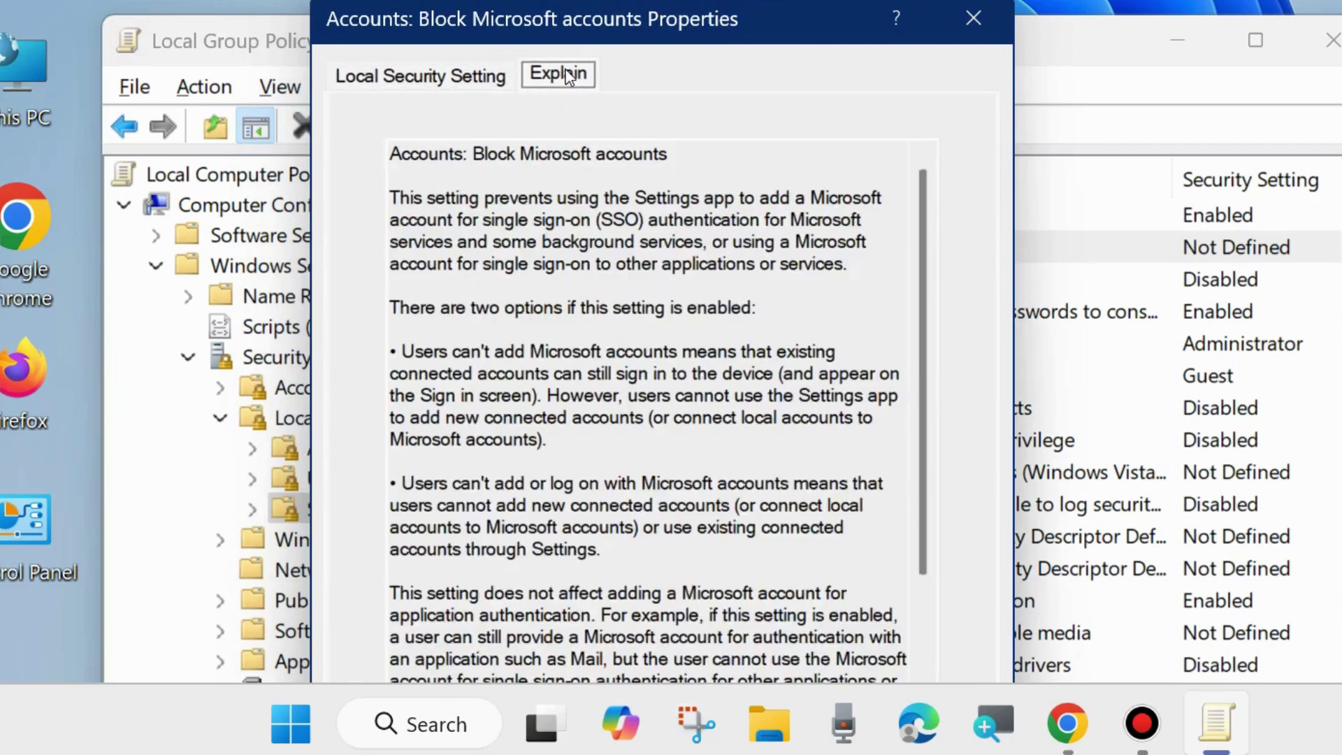
{"action": "scroll", "coordinate": [584, 378], "scroll_direction": "down", "scroll_amount": 3}
{"action": "left_click_drag", "start_coordinate": [685, 37], "coordinate": [695, 0]}
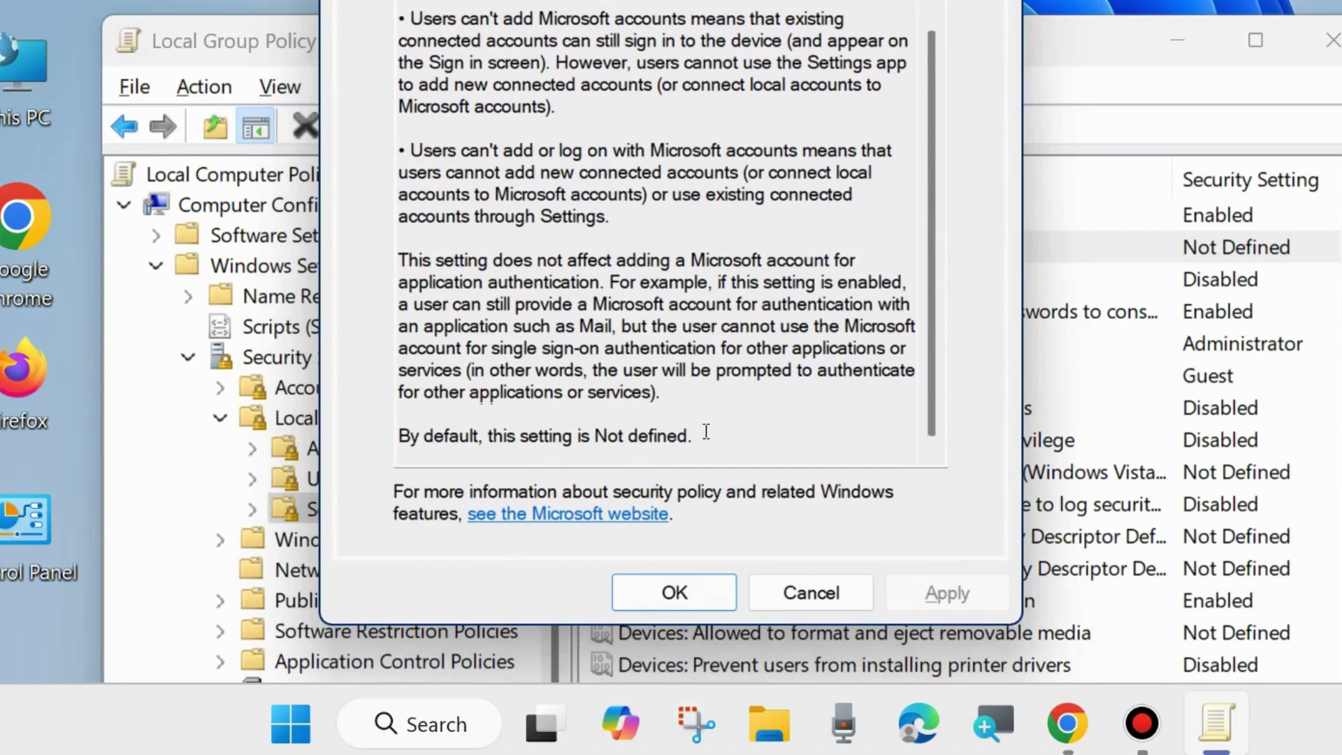
{"action": "scroll", "coordinate": [506, 428], "scroll_direction": "up", "scroll_amount": 2}
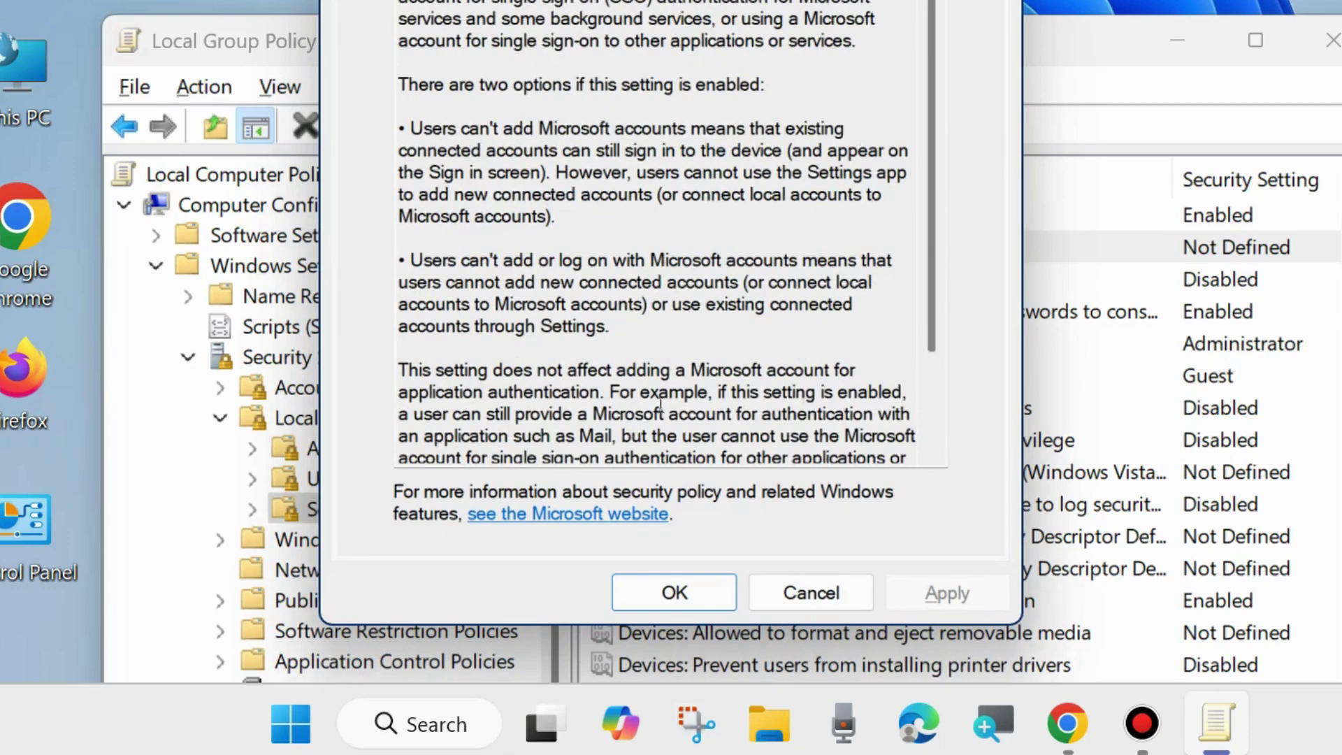
{"action": "left_click", "coordinate": [816, 592]}
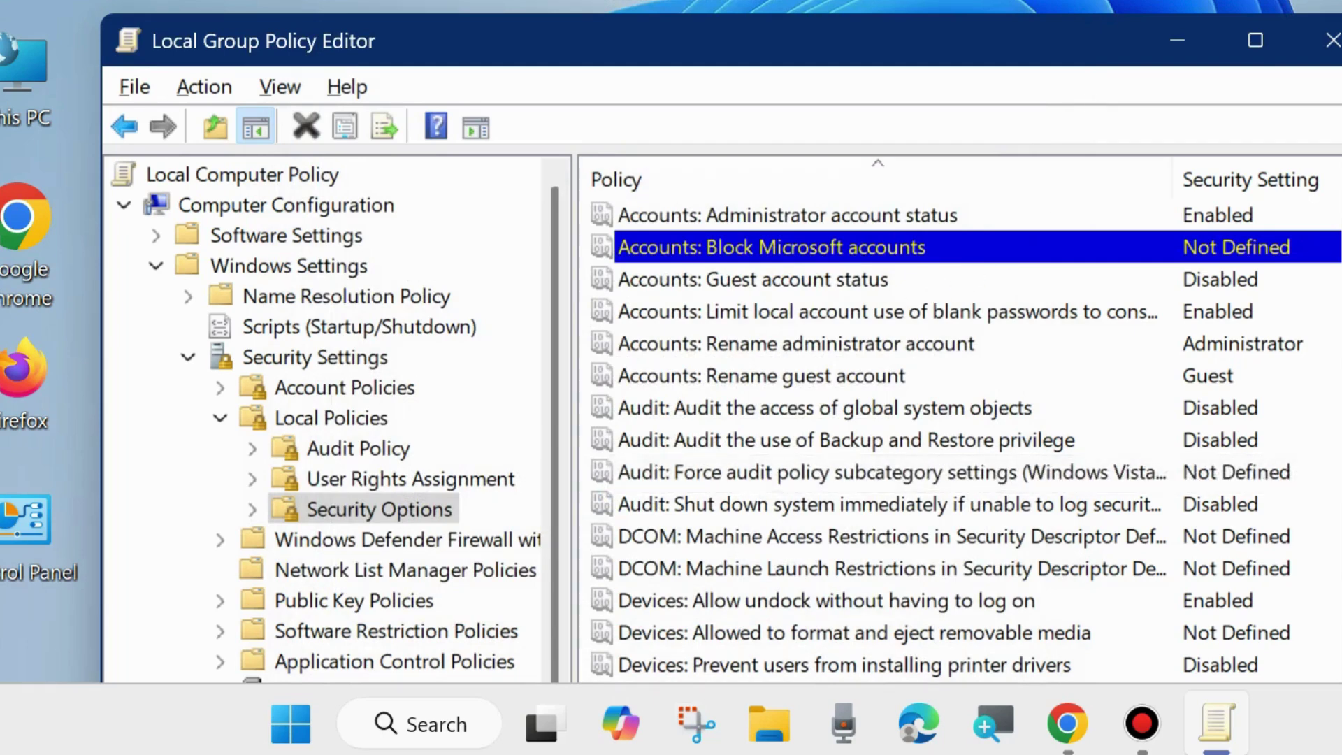
Try setting the Accounts: Block Microsoft accounts policy to "This policy is disabled", and dismiss its properties without saving
{"action": "key", "text": "super"}
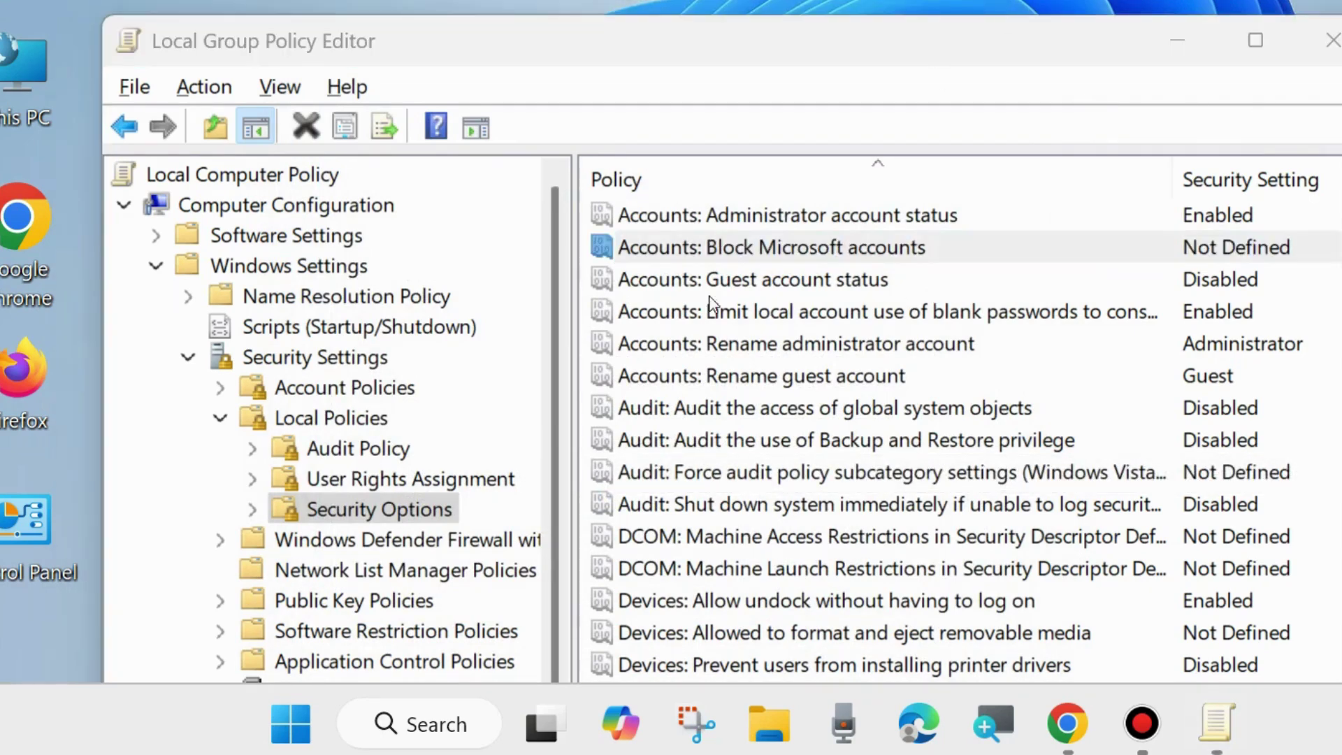
{"action": "double_click", "coordinate": [719, 251]}
{"action": "left_click_drag", "start_coordinate": [420, 4], "coordinate": [800, 21]}
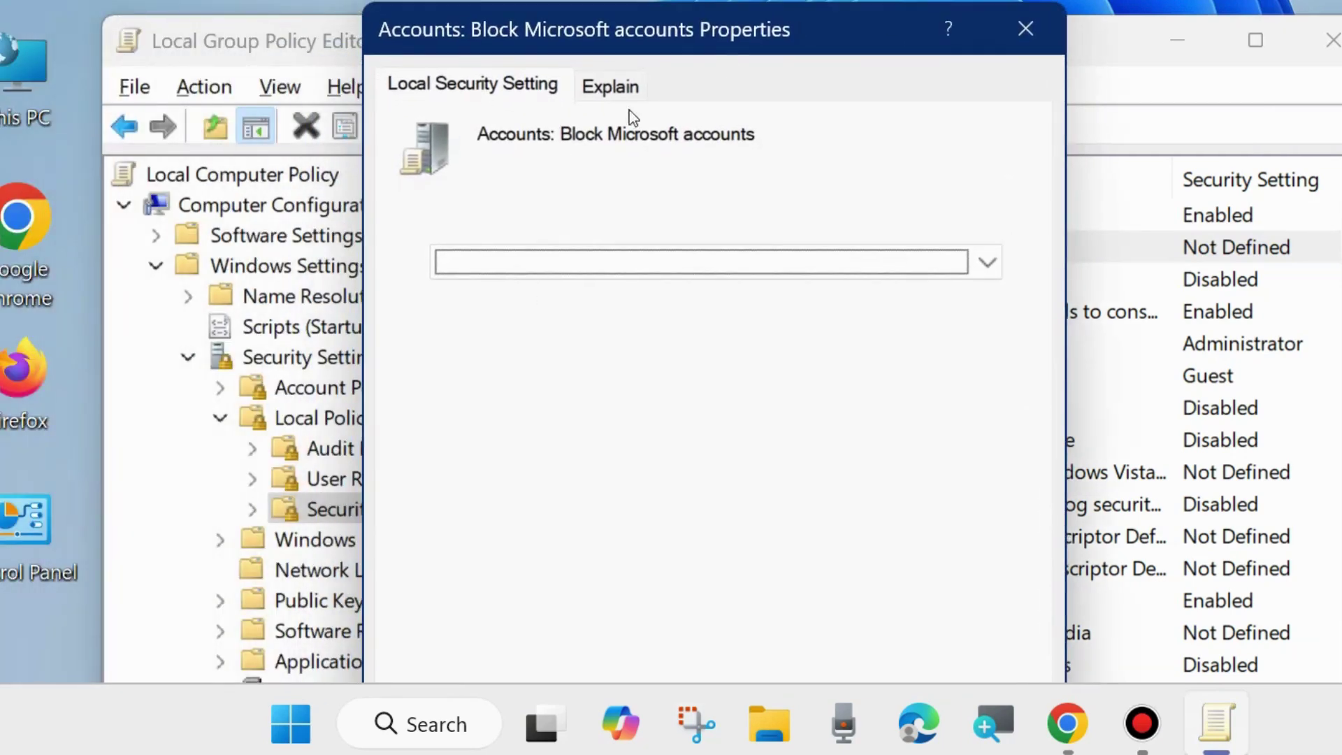
{"action": "left_click", "coordinate": [998, 263]}
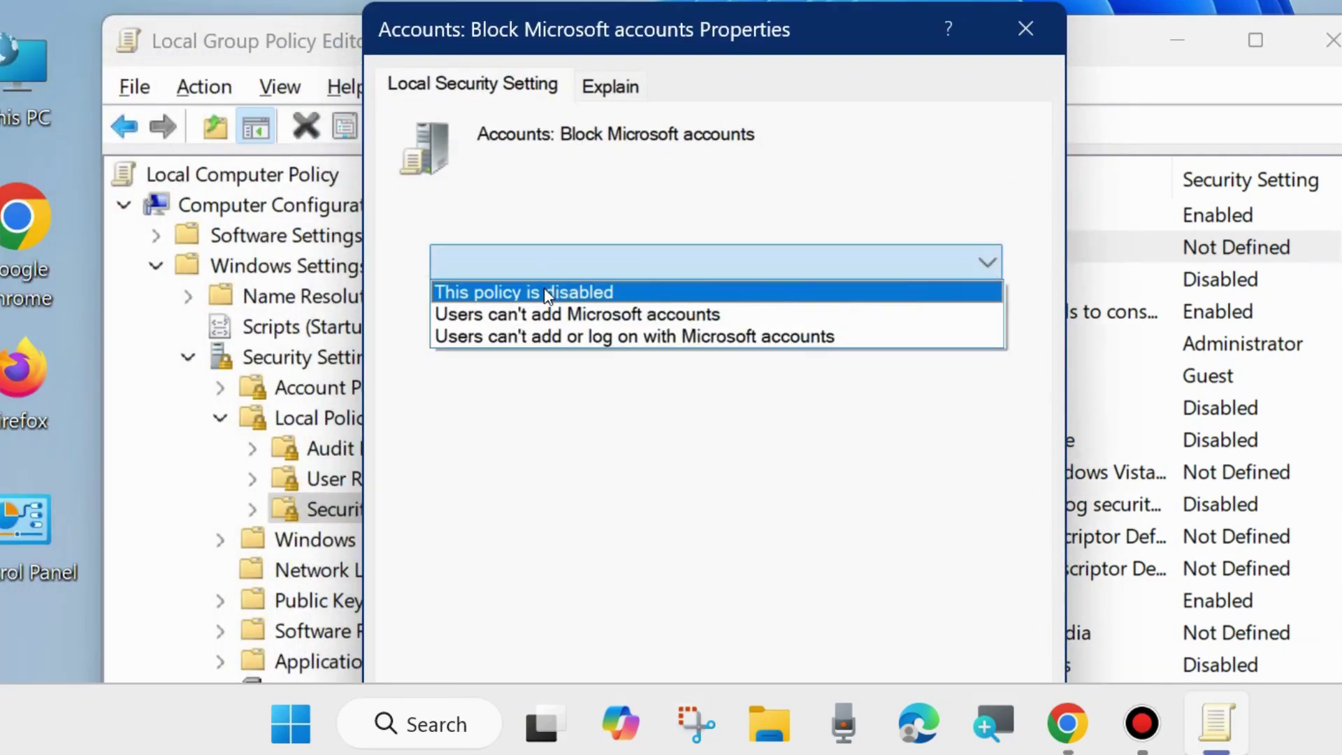
{"action": "left_click", "coordinate": [544, 292]}
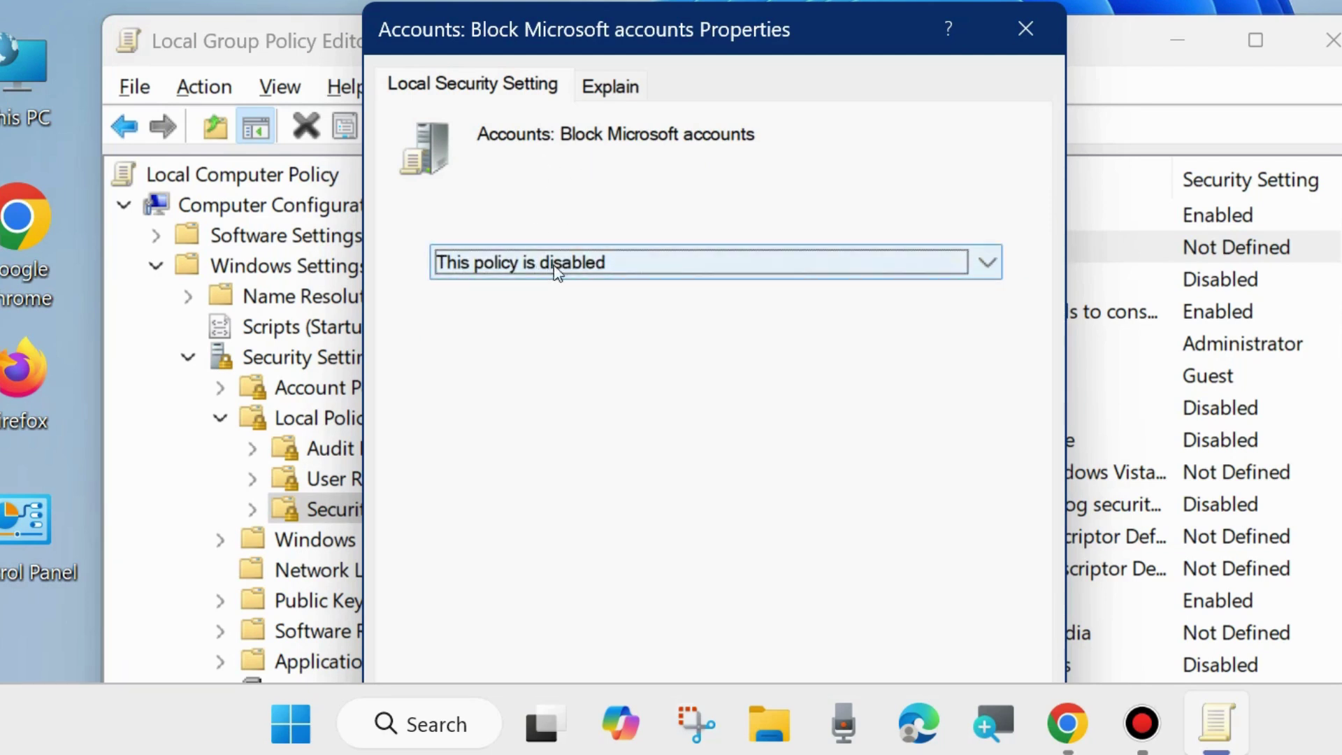
{"action": "left_click_drag", "start_coordinate": [685, 31], "coordinate": [652, 1]}
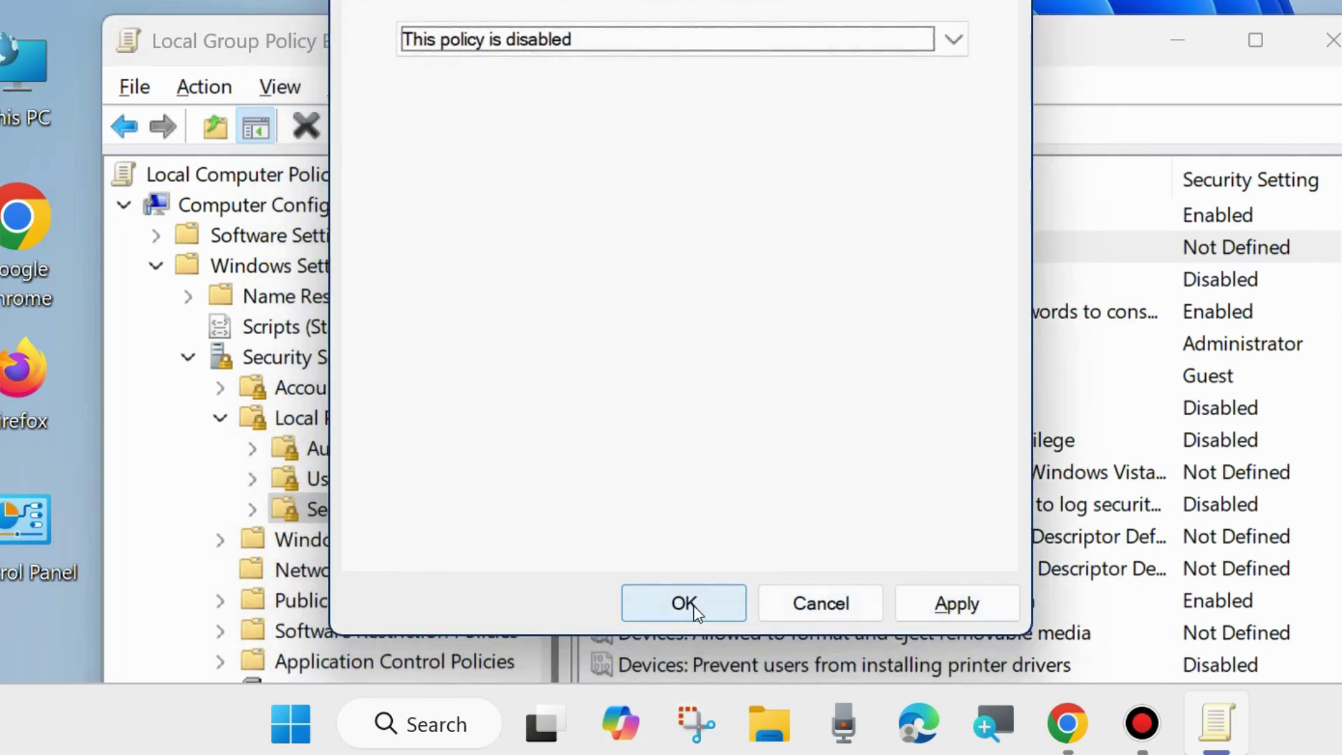
{"action": "key", "text": "Escape"}
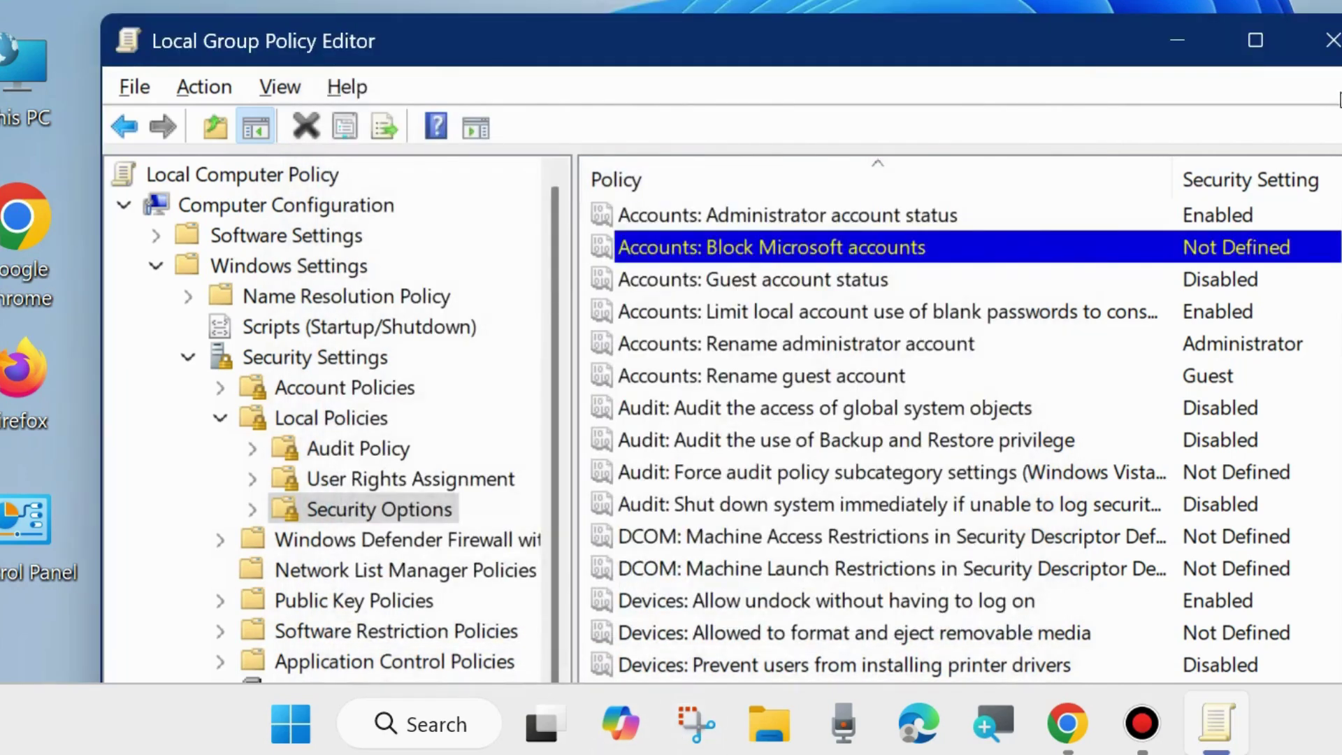
Close the Local Group Policy Editor and open the Your info page under Accounts in Windows Settings
{"action": "left_click", "coordinate": [1331, 40]}
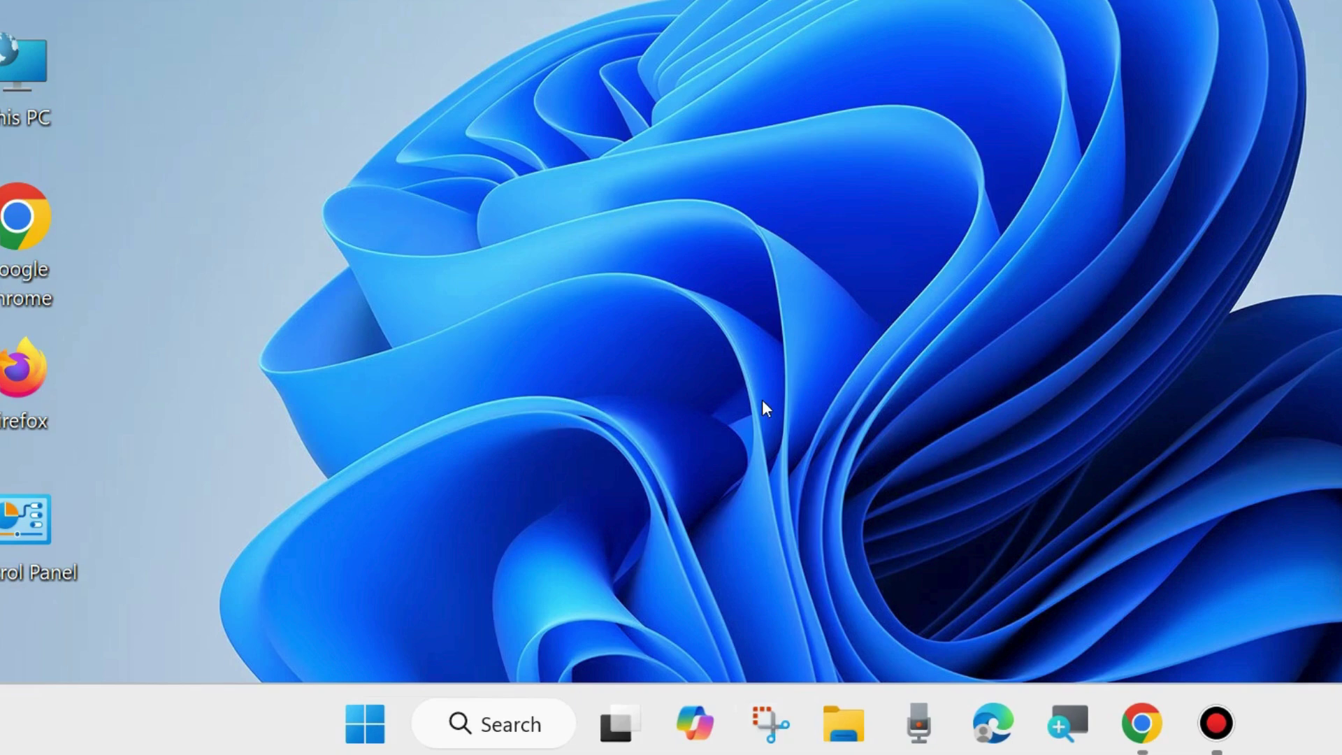
{"action": "right_click", "coordinate": [366, 731]}
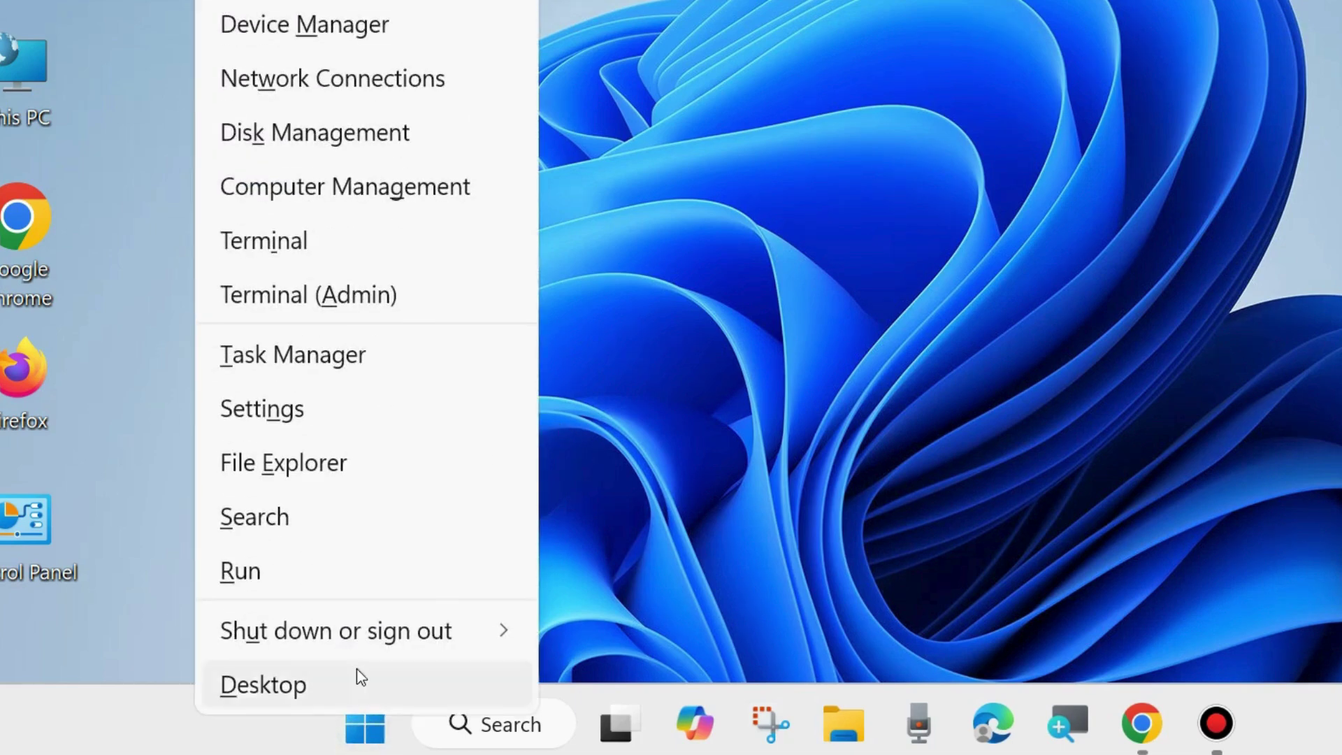
{"action": "left_click", "coordinate": [277, 417]}
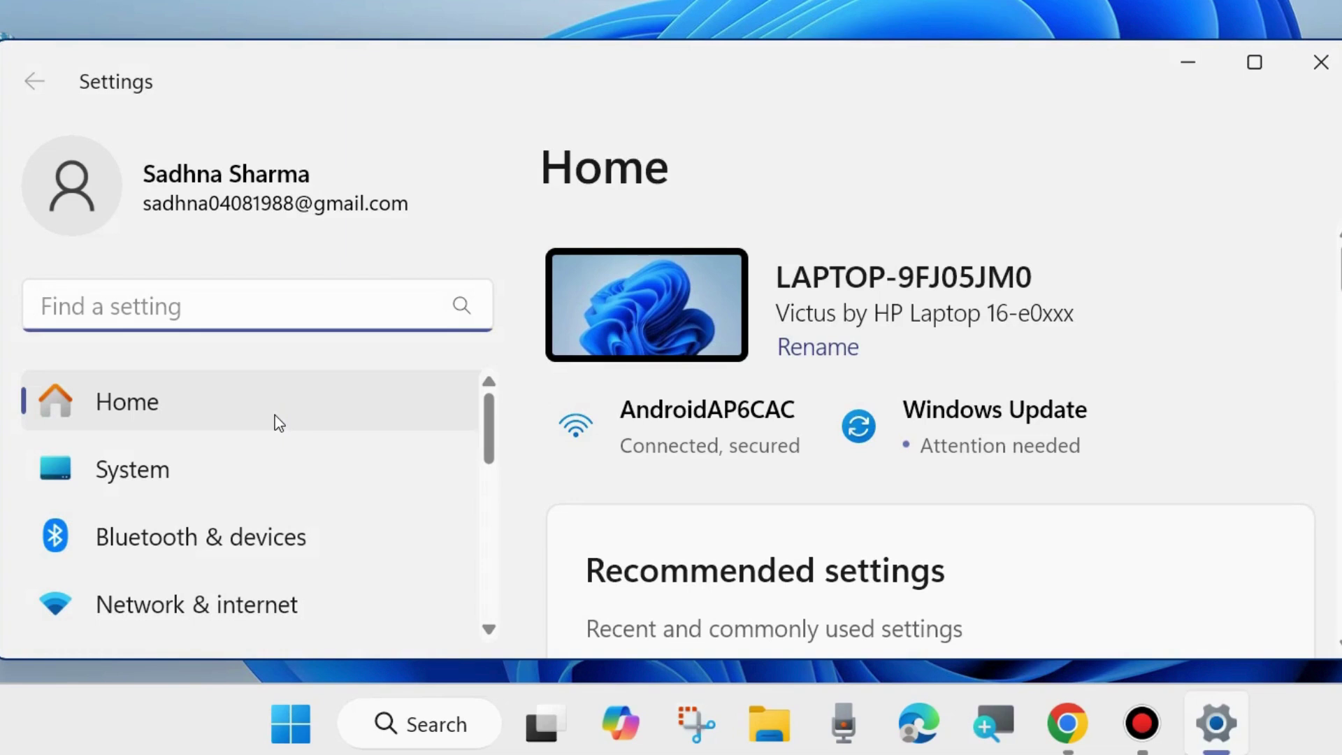
{"action": "scroll", "coordinate": [231, 503], "scroll_direction": "down", "scroll_amount": 3}
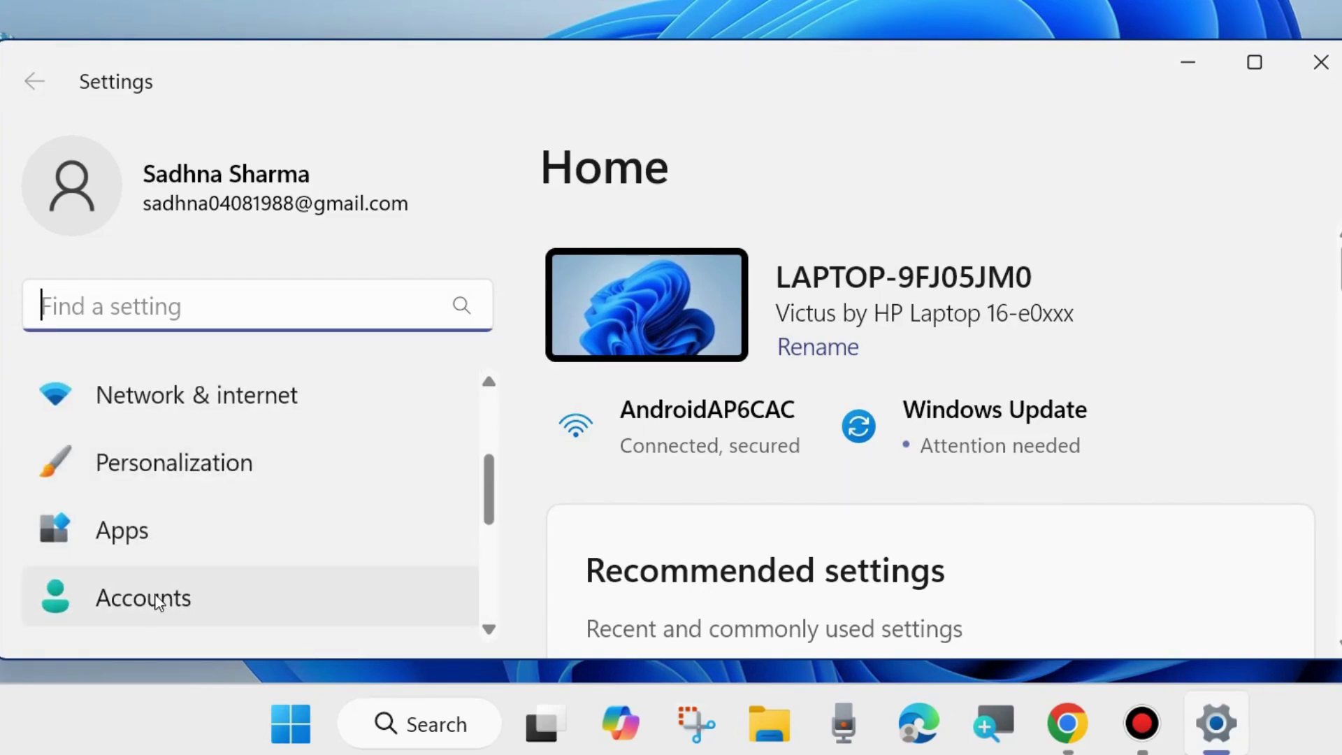
{"action": "left_click", "coordinate": [156, 600]}
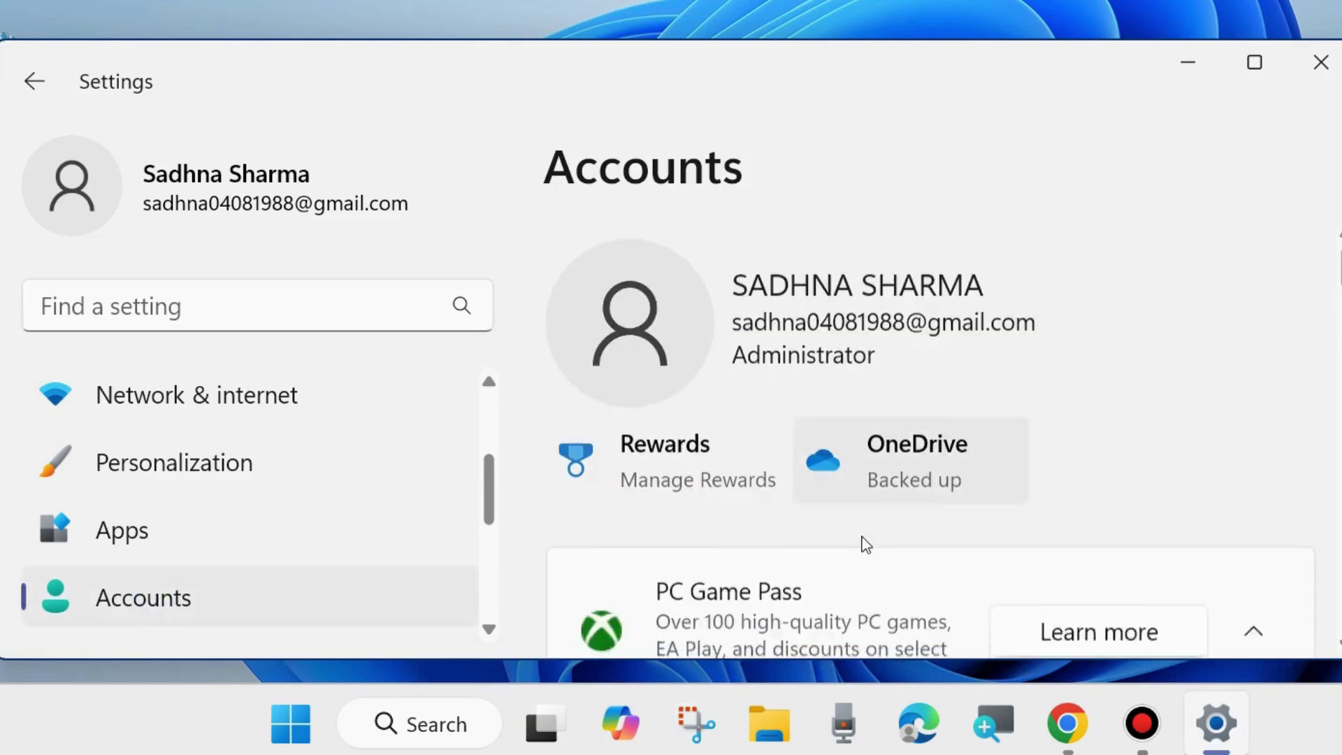
{"action": "scroll", "coordinate": [867, 545], "scroll_direction": "down", "scroll_amount": 10}
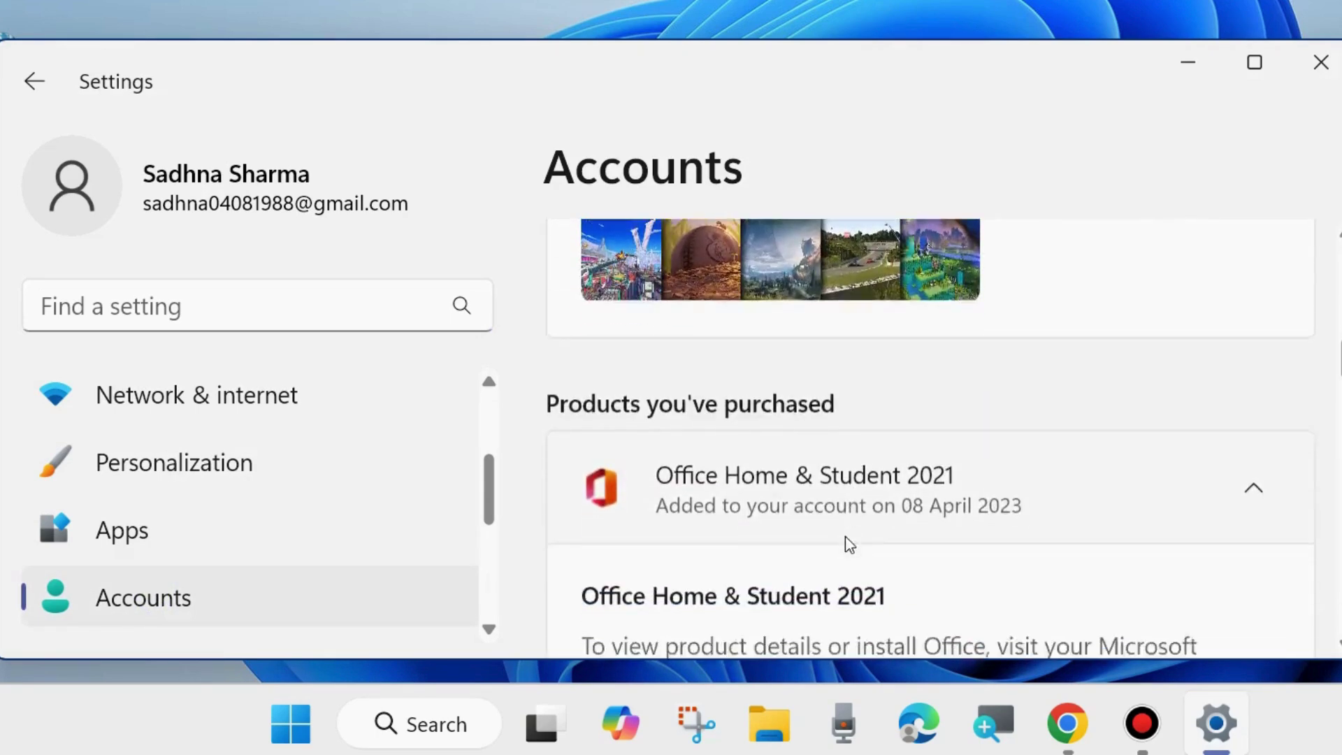
{"action": "scroll", "coordinate": [845, 544], "scroll_direction": "down", "scroll_amount": 10}
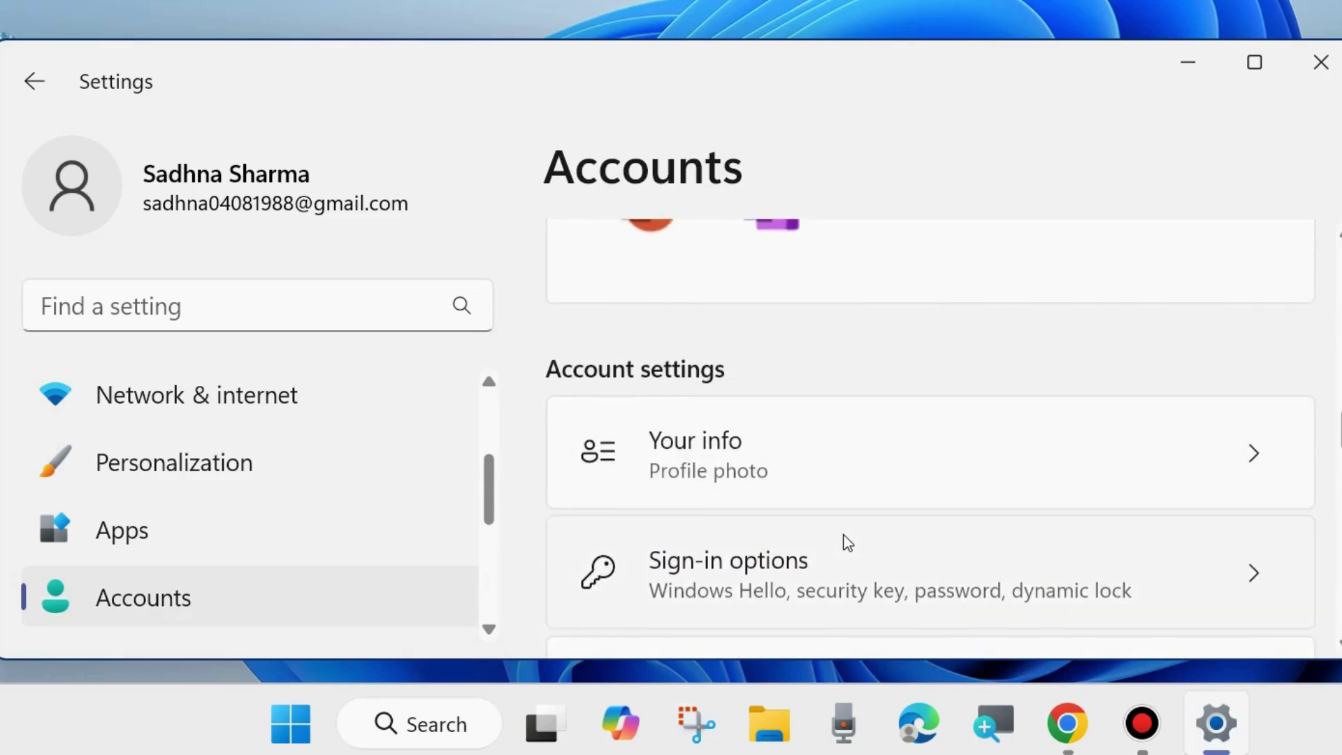
{"action": "left_click", "coordinate": [690, 462]}
Examine the Microsoft account sign-in option, related settings and support links on the Your info page, and close Settings
{"action": "scroll", "coordinate": [936, 511], "scroll_direction": "down", "scroll_amount": 4}
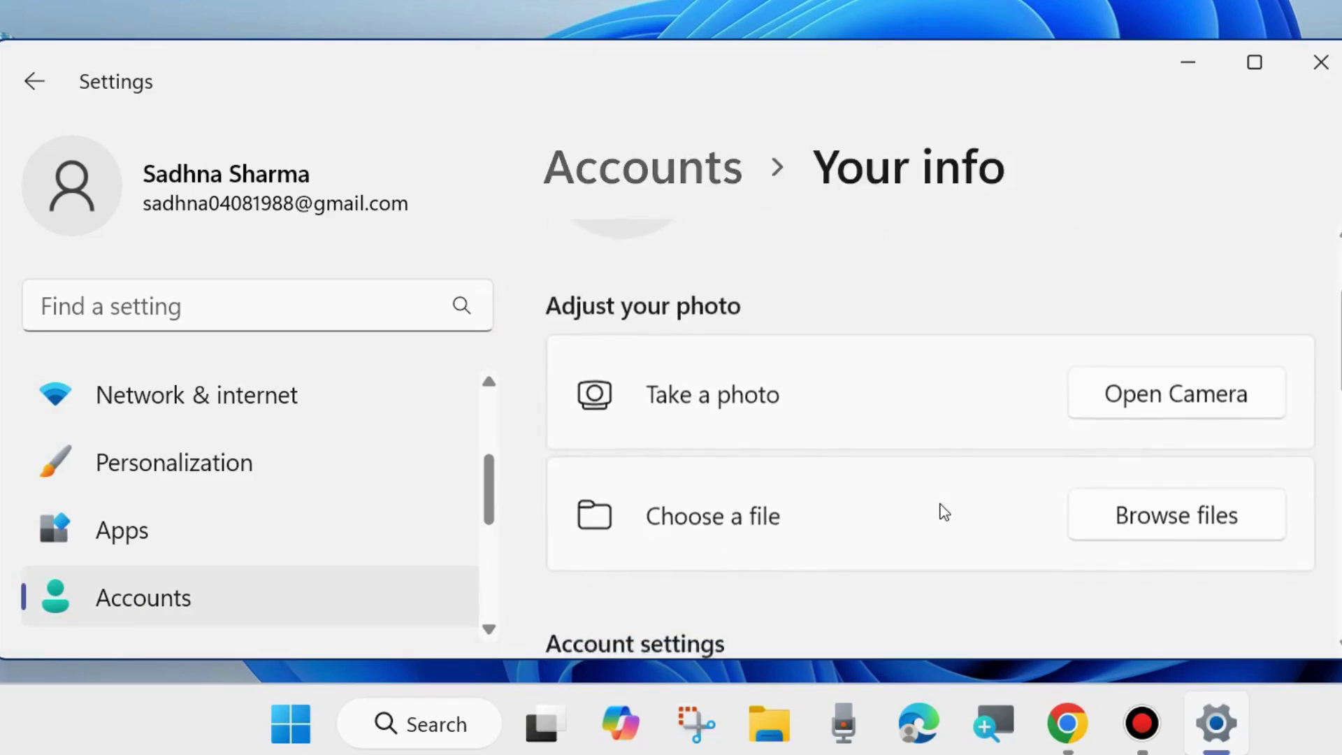
{"action": "scroll", "coordinate": [909, 505], "scroll_direction": "down", "scroll_amount": 6}
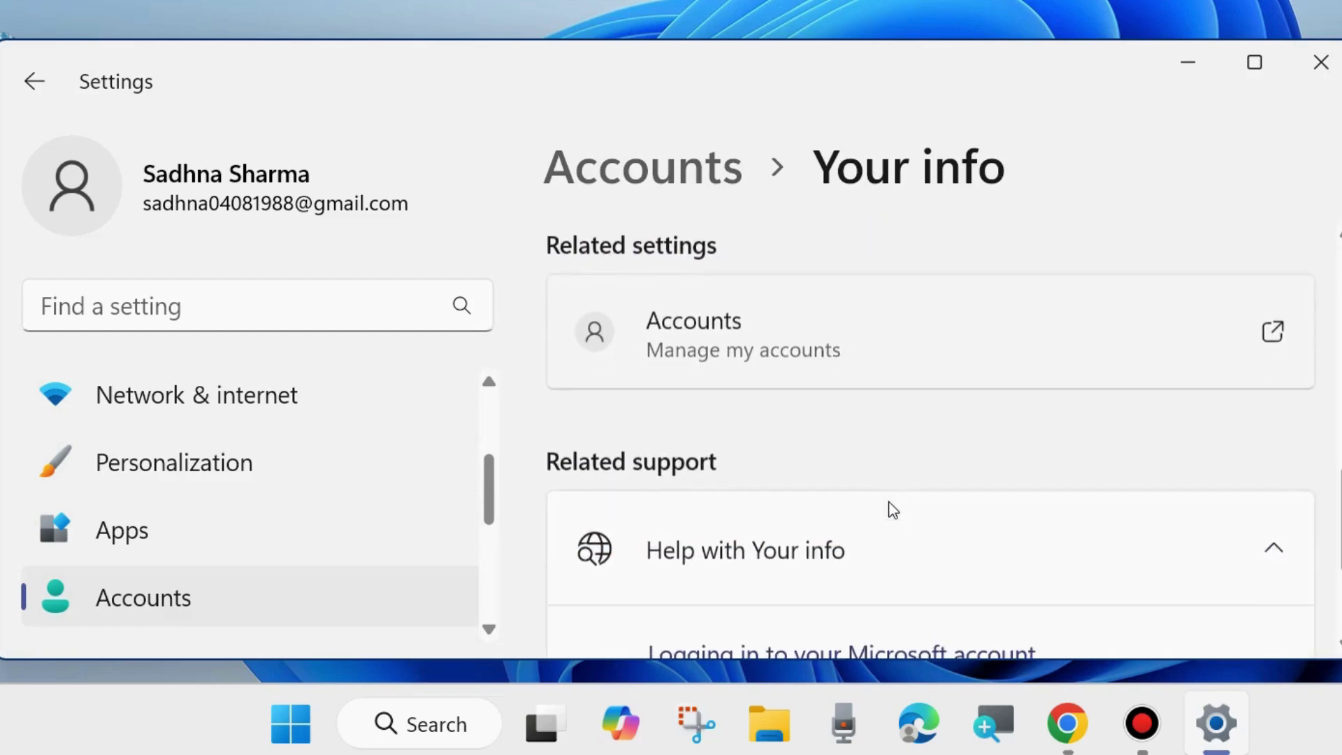
{"action": "scroll", "coordinate": [894, 509], "scroll_direction": "down", "scroll_amount": 3}
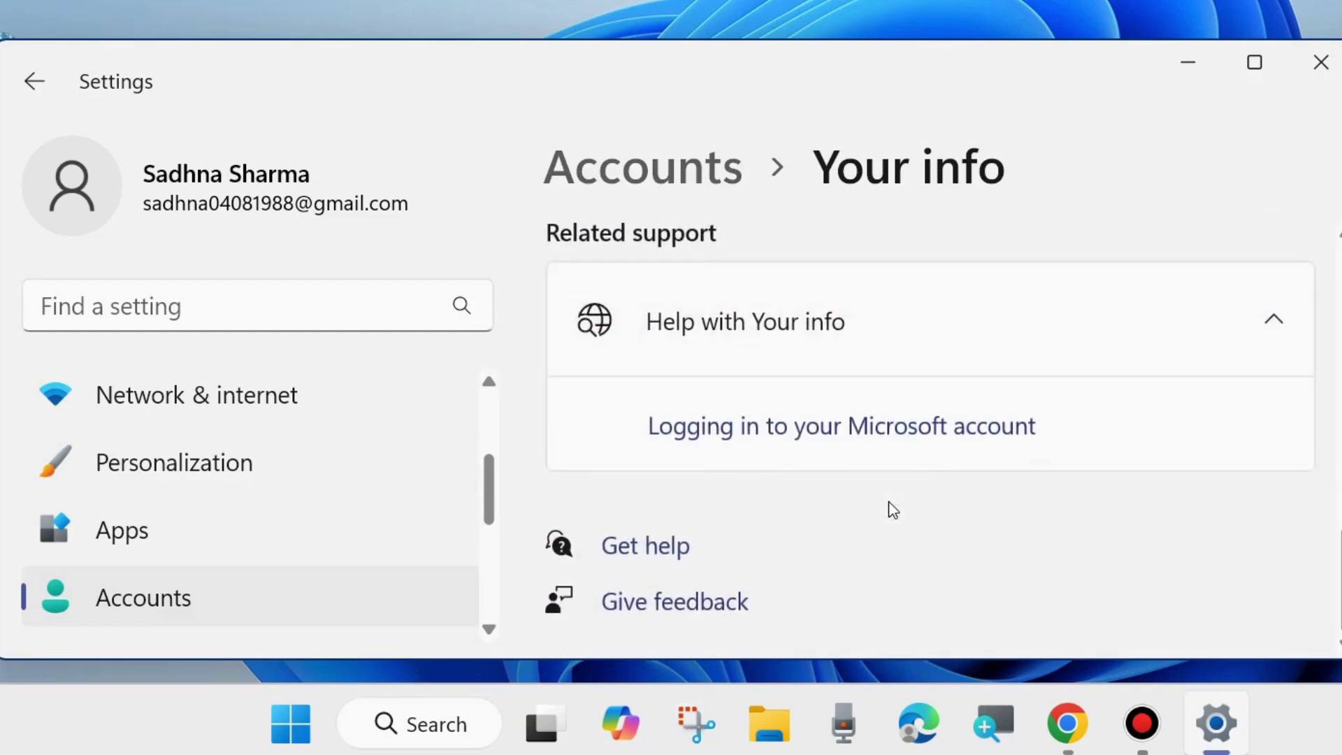
{"action": "scroll", "coordinate": [893, 509], "scroll_direction": "up", "scroll_amount": 3}
{"action": "scroll", "coordinate": [893, 509], "scroll_direction": "up", "scroll_amount": 2}
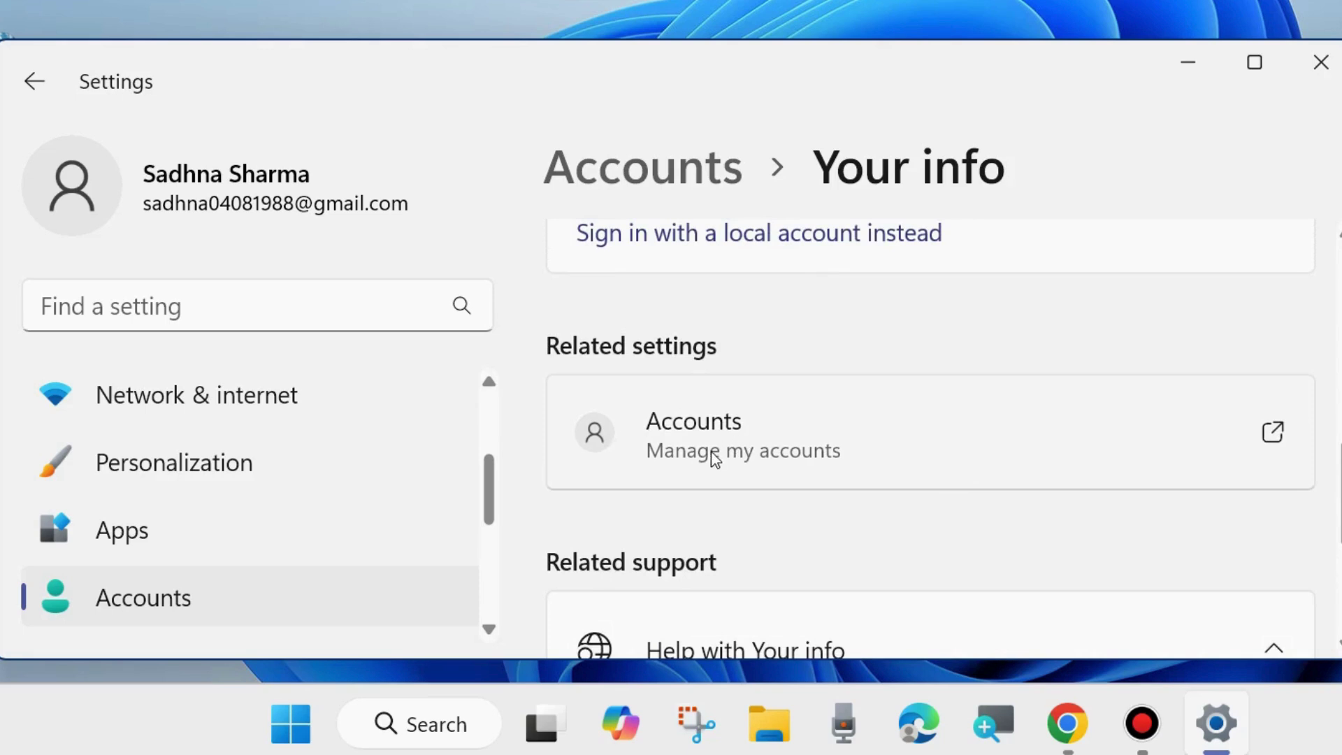
{"action": "scroll", "coordinate": [714, 458], "scroll_direction": "up", "scroll_amount": 5}
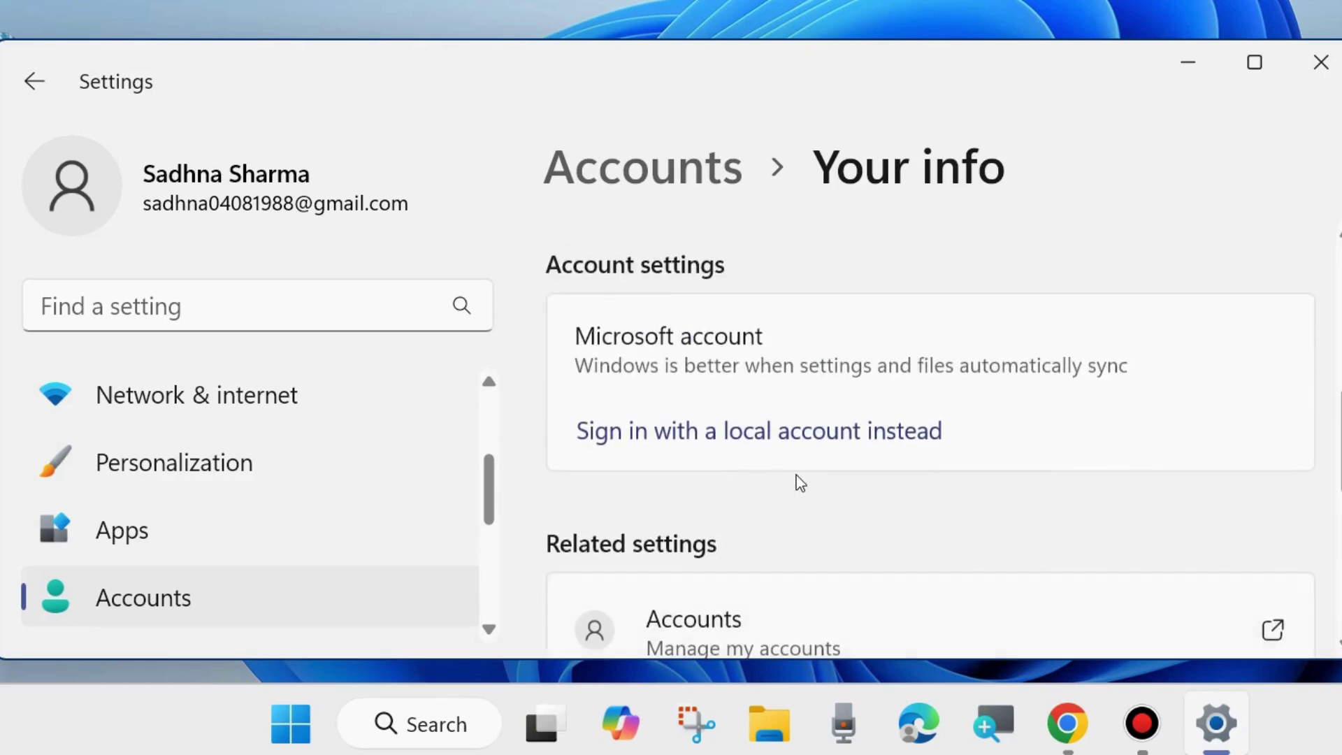
{"action": "scroll", "coordinate": [797, 479], "scroll_direction": "down", "scroll_amount": 2}
{"action": "left_click", "coordinate": [1324, 63]}
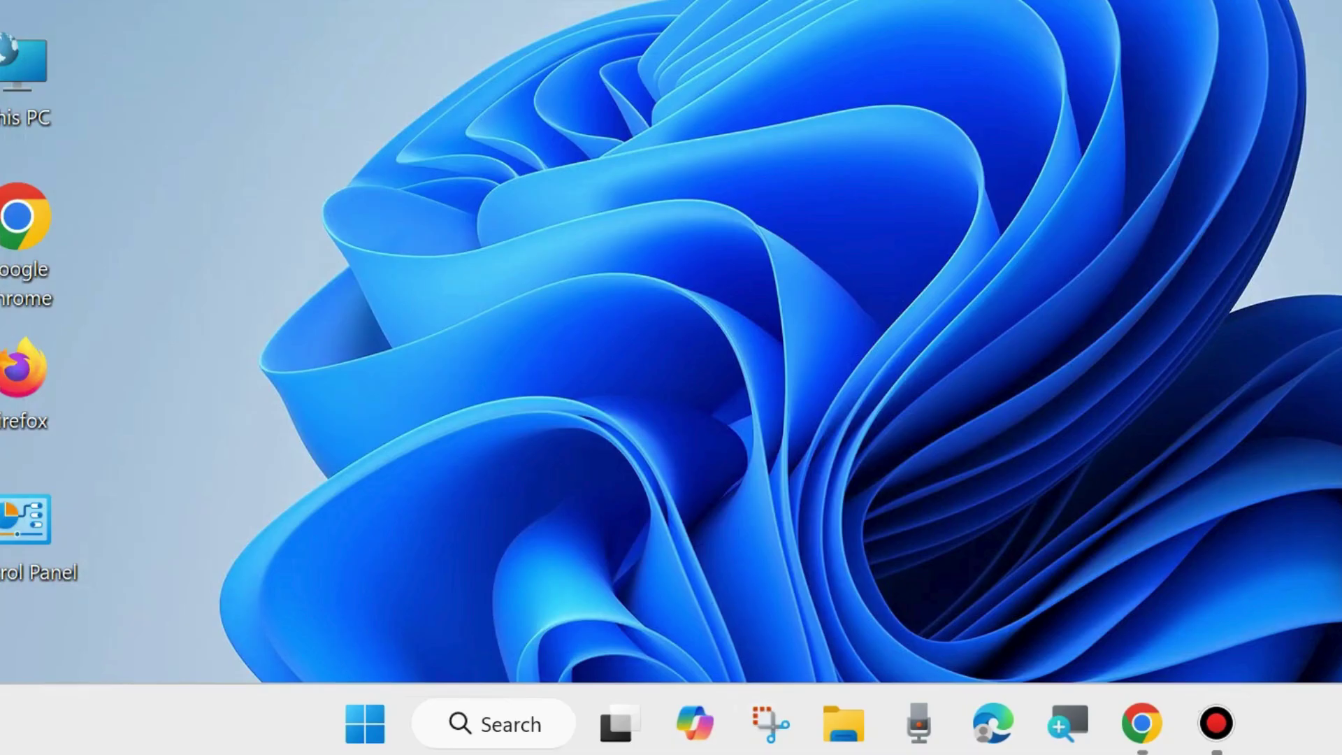